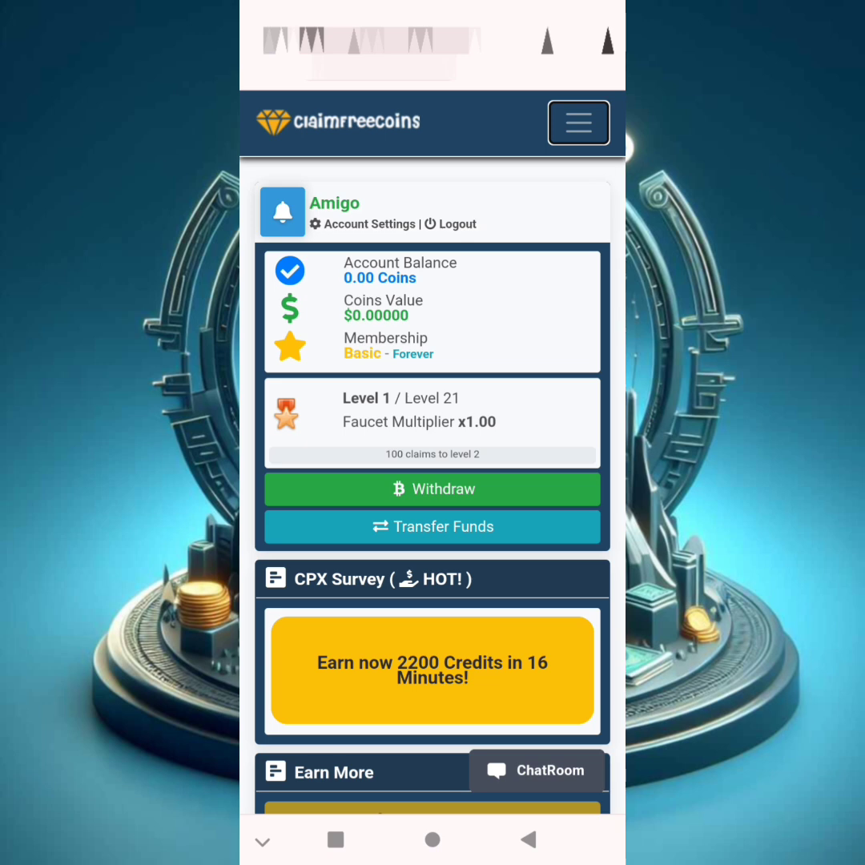
scroll(433, 481, down, 2)
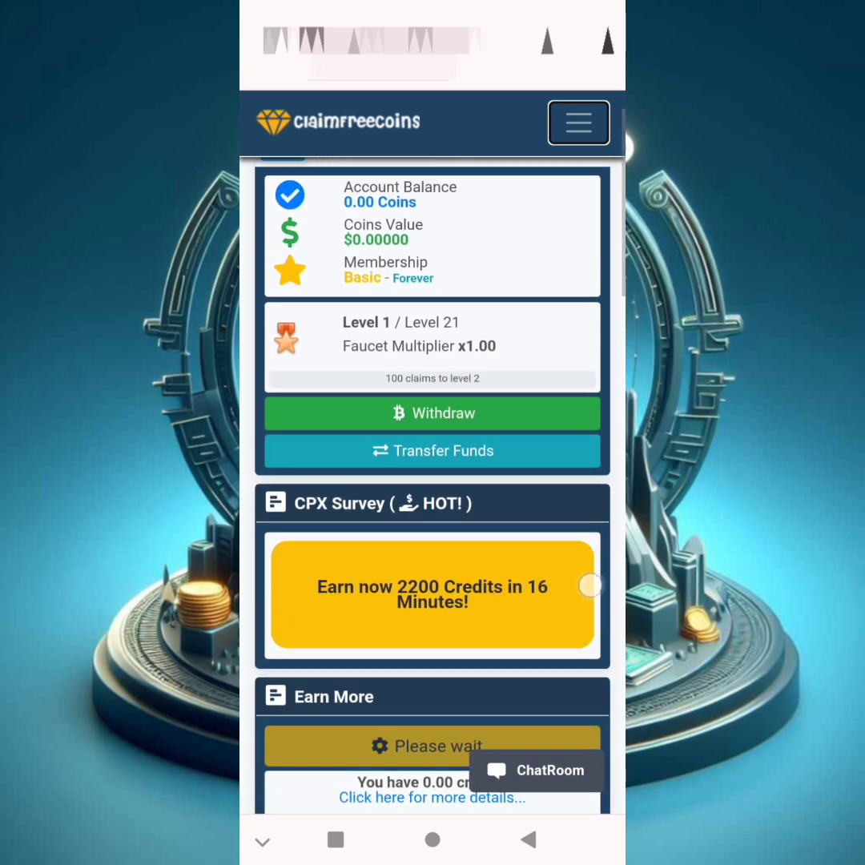
scroll(597, 641, down, 2)
scroll(597, 641, up, 2)
scroll(597, 641, down, 2)
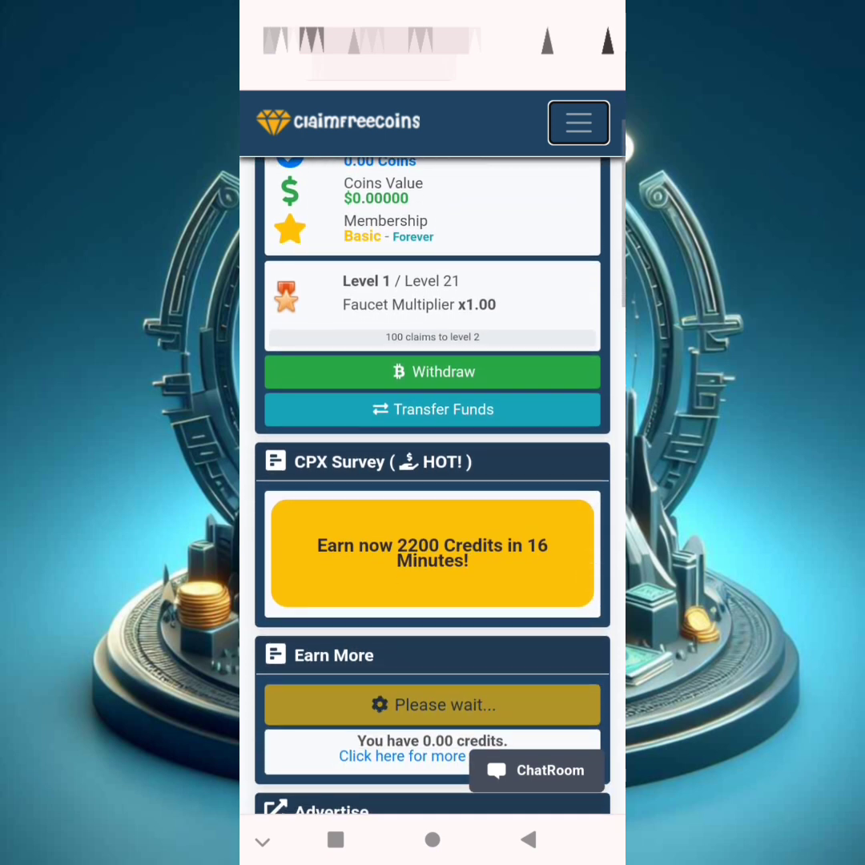
scroll(597, 641, up, 2)
scroll(579, 603, down, 1)
scroll(578, 603, up, 2)
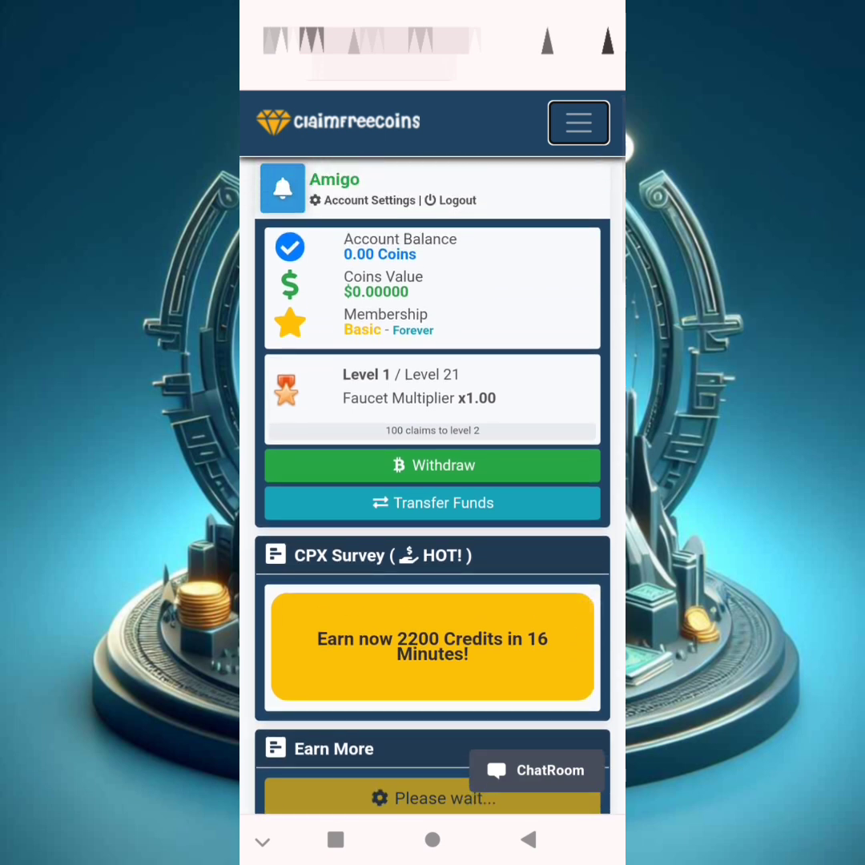
scroll(578, 603, down, 1)
scroll(579, 603, down, 1)
scroll(578, 603, up, 2)
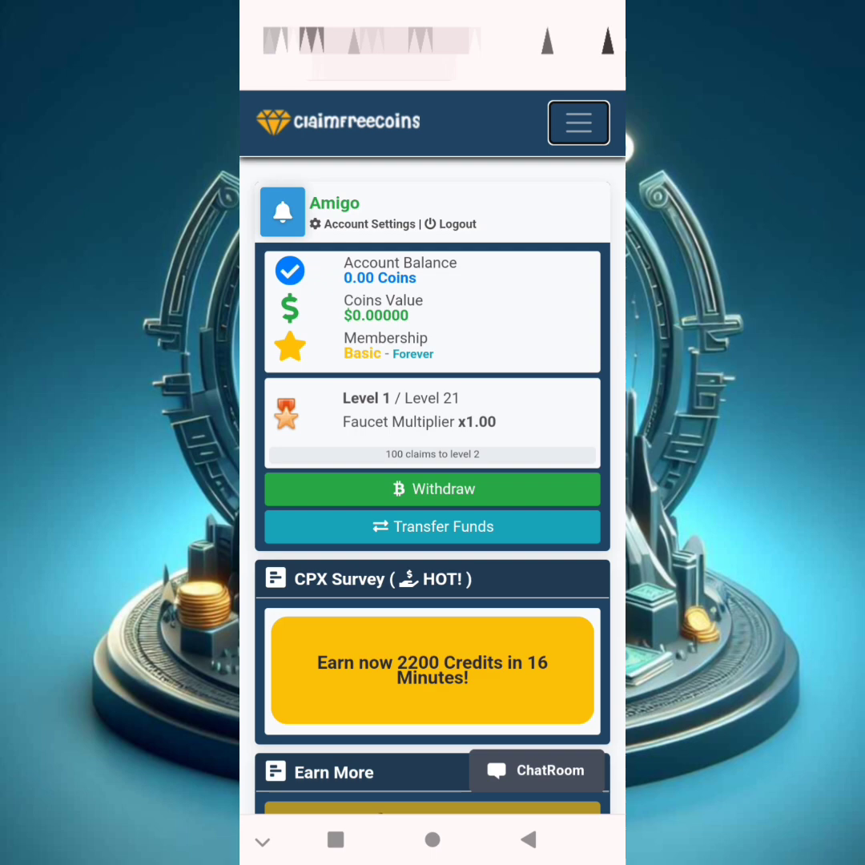
scroll(433, 481, down, 1)
scroll(433, 480, up, 1)
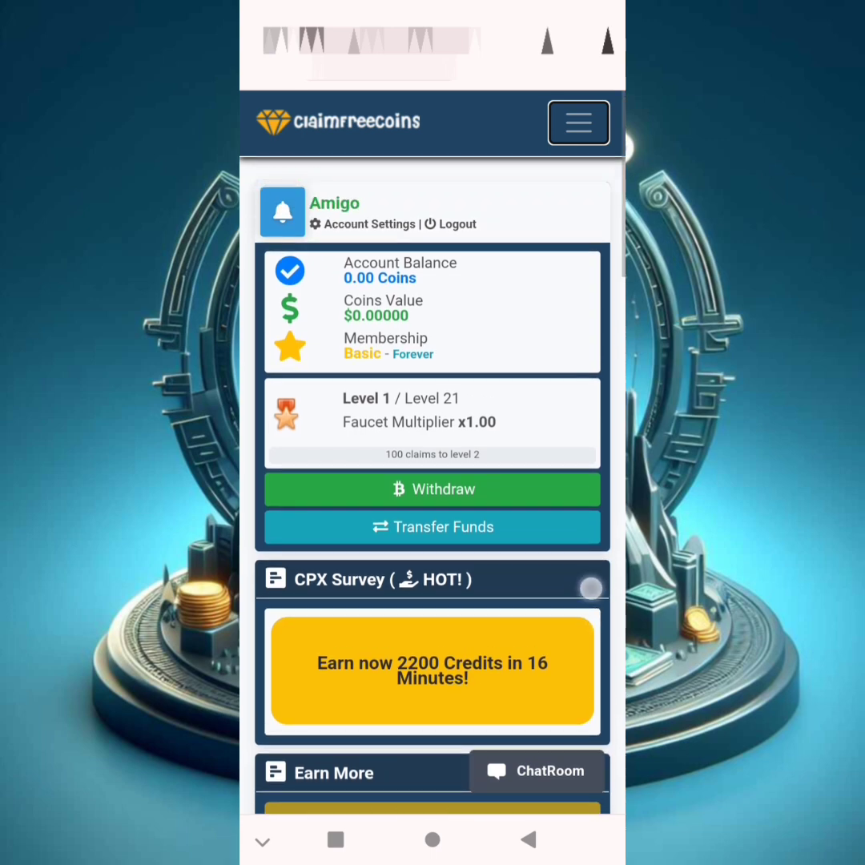
Step: Navigate from the blank page via Earn Coins to the ClaimFreeCoins Faucet page
click(528, 840)
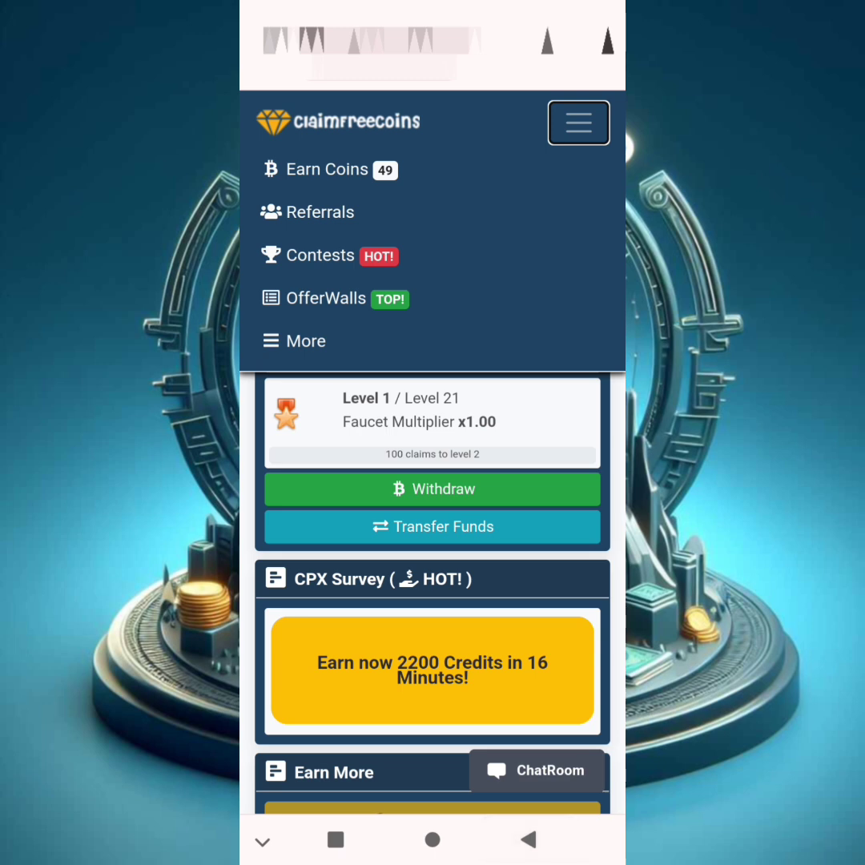
click(327, 169)
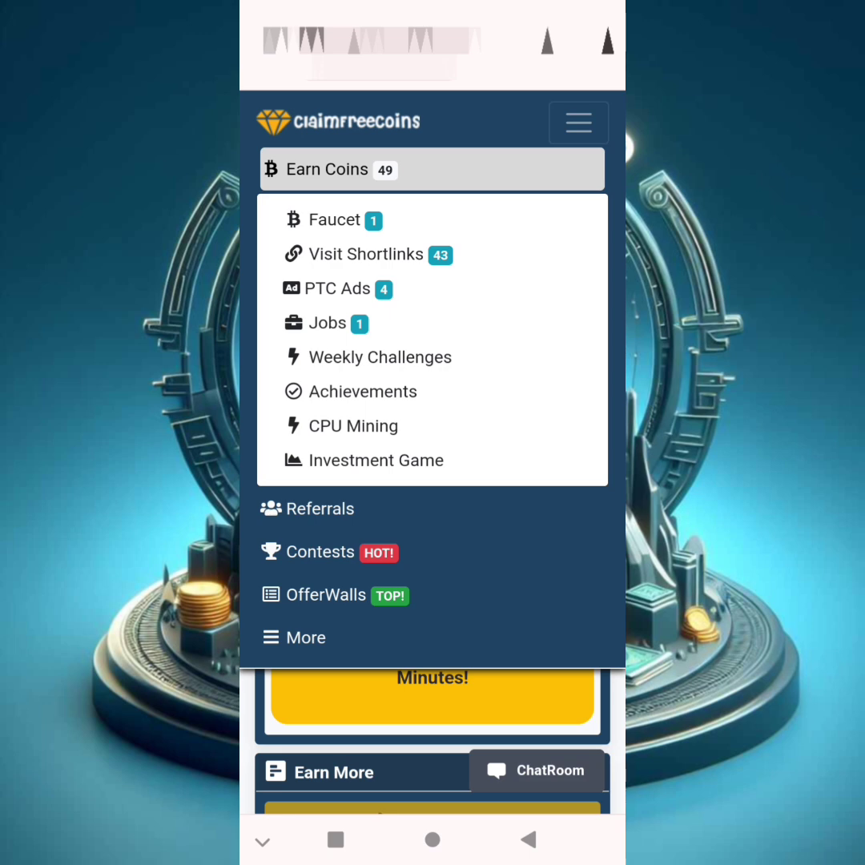
click(335, 220)
scroll(432, 481, down, 3)
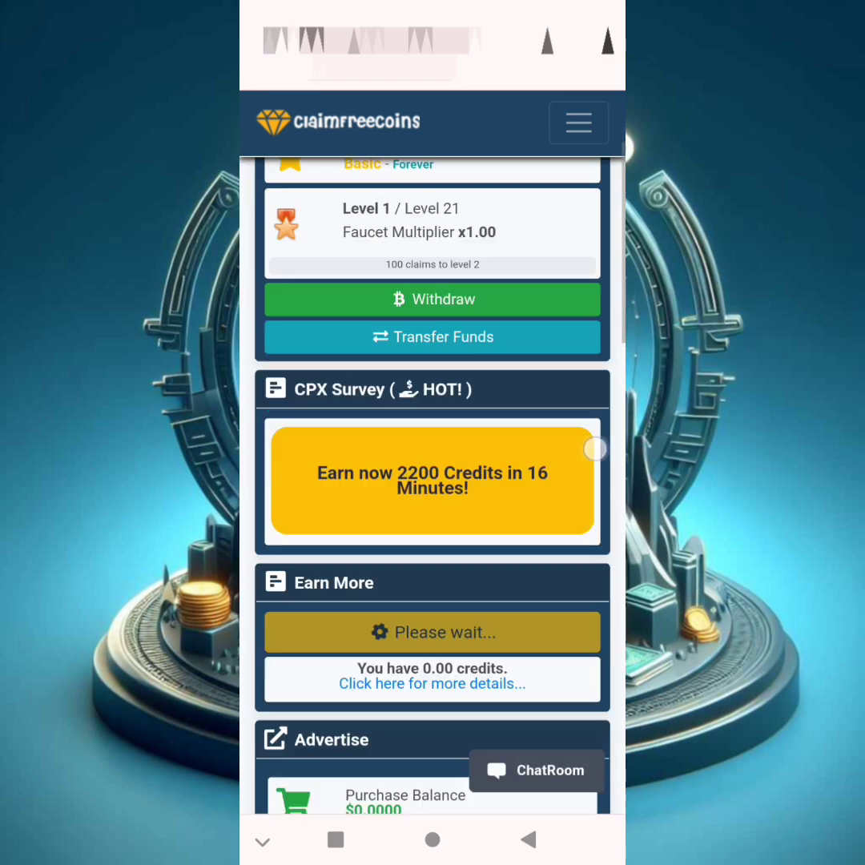
scroll(433, 480, down, 3)
scroll(433, 481, down, 3)
scroll(432, 481, down, 3)
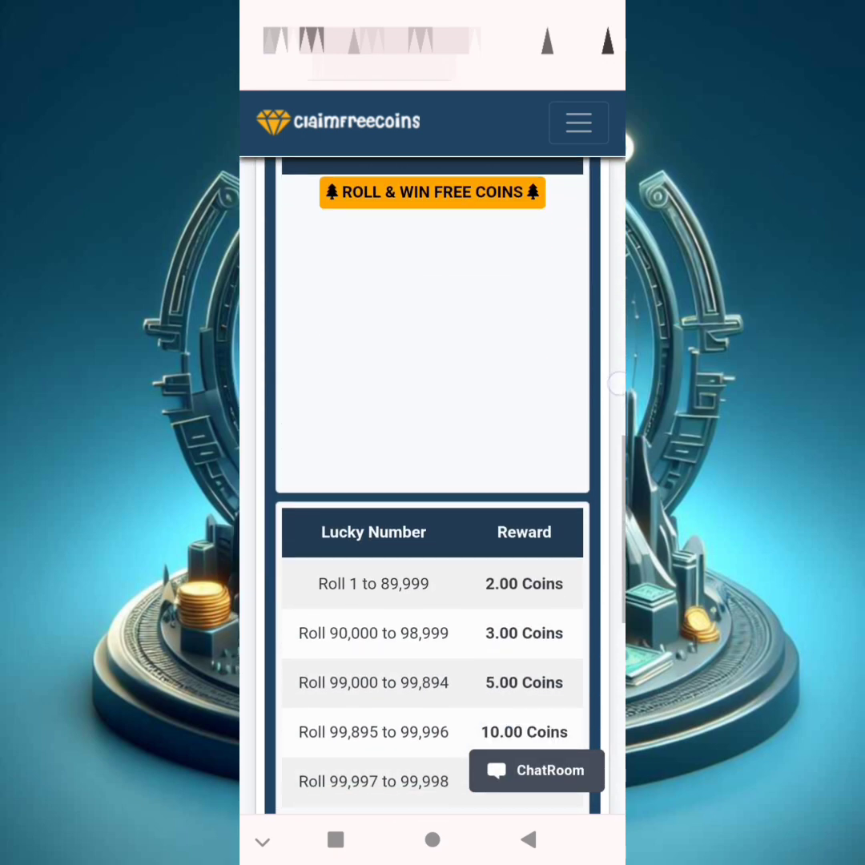
scroll(433, 481, down, 4)
scroll(433, 481, down, 2)
scroll(433, 481, down, 2)
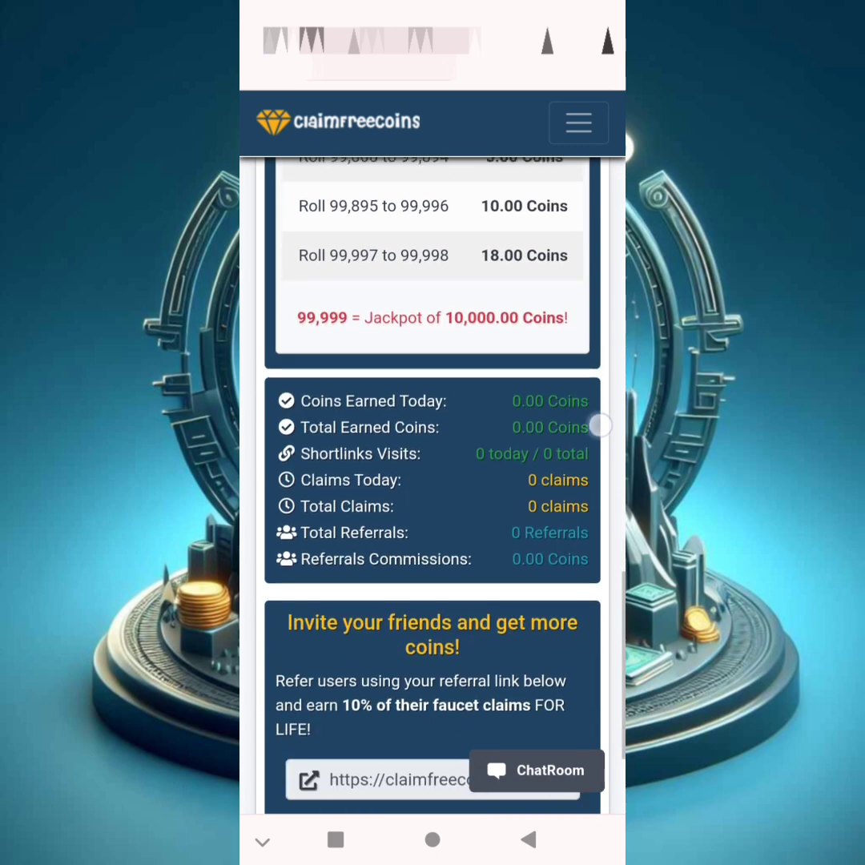
scroll(433, 481, down, 1)
scroll(433, 480, down, 3)
scroll(433, 481, down, 1)
scroll(433, 481, up, 5)
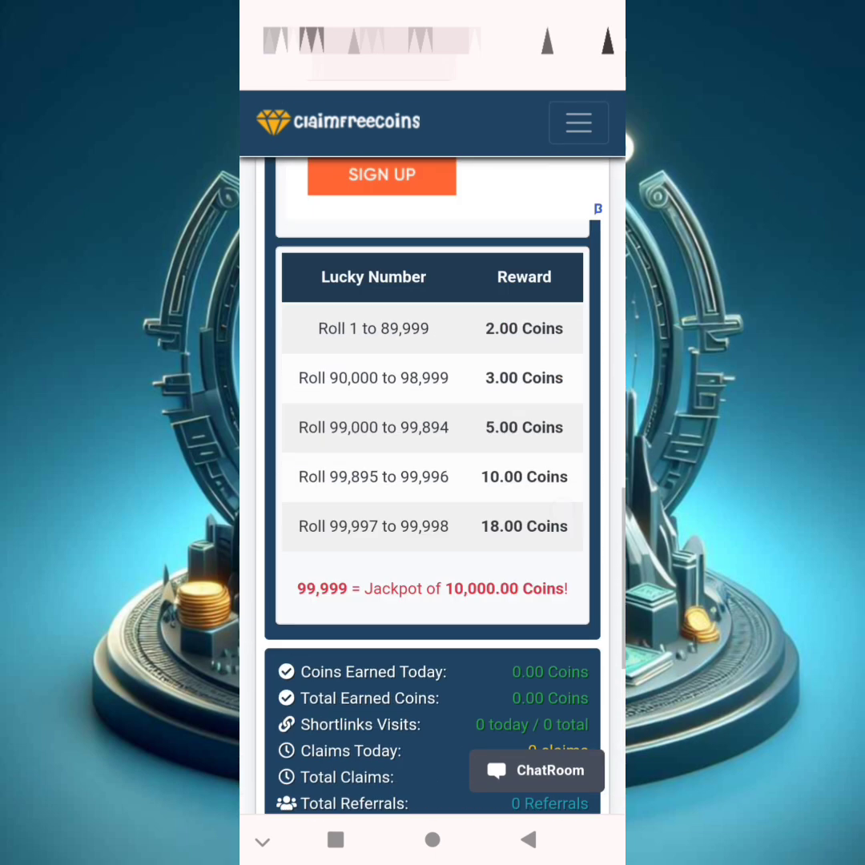
scroll(433, 480, up, 3)
scroll(433, 481, up, 5)
scroll(433, 481, up, 3)
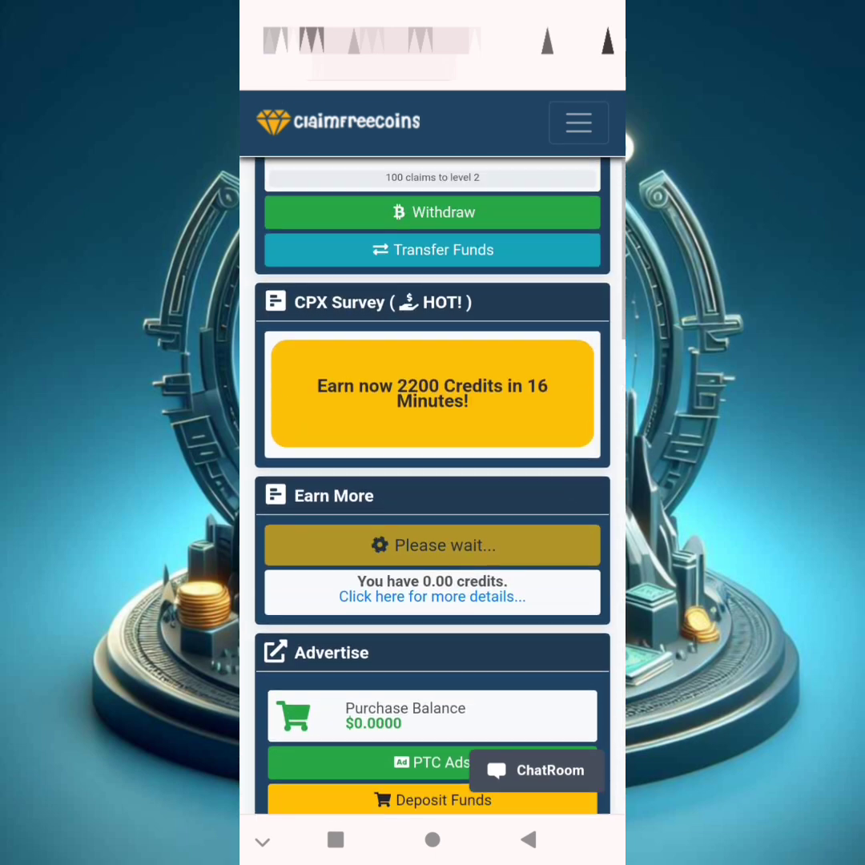
scroll(432, 481, up, 1)
scroll(432, 481, up, 1)
scroll(432, 481, up, 1)
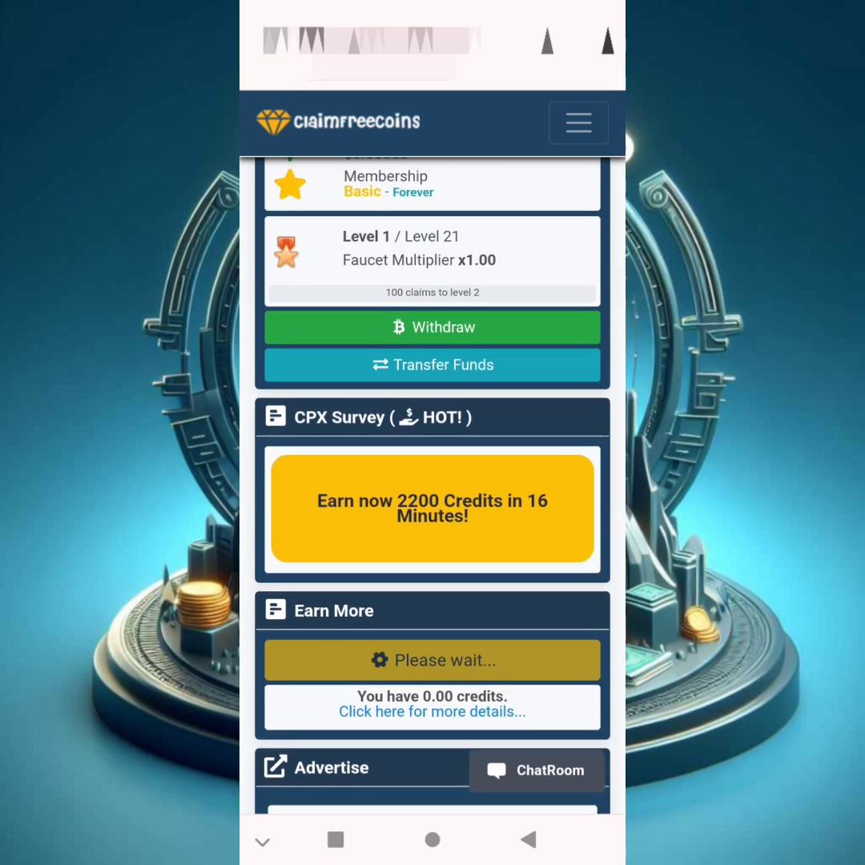
Step: Switch to Termux from Recents and run php bot.php, reaching the password prompt
click(335, 839)
drag(337, 404, 516, 404)
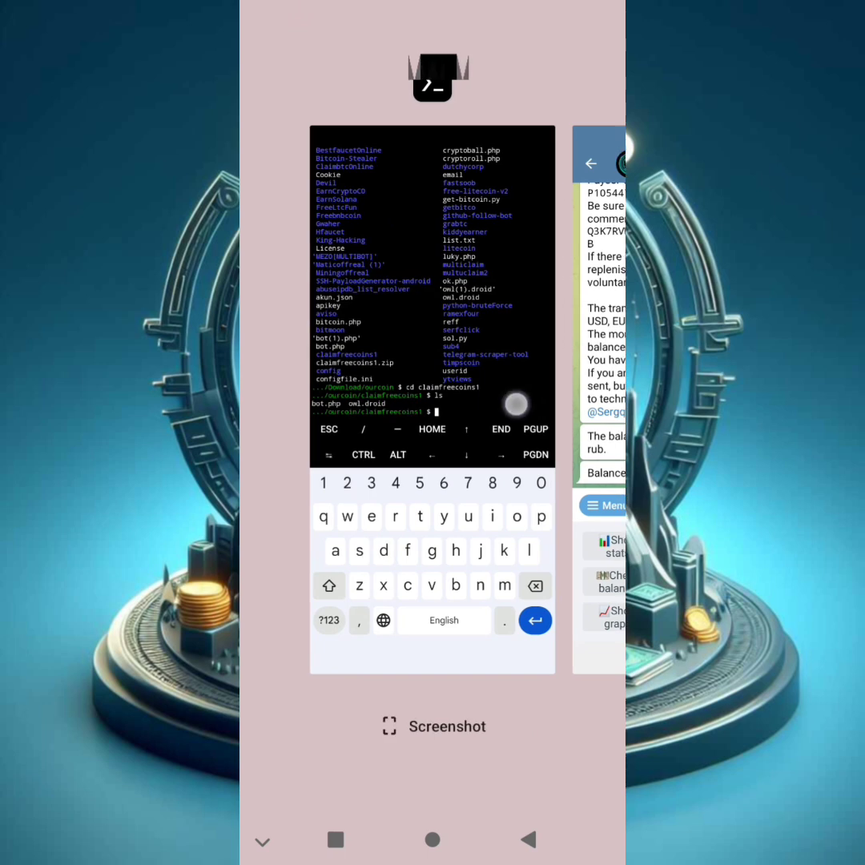
click(516, 404)
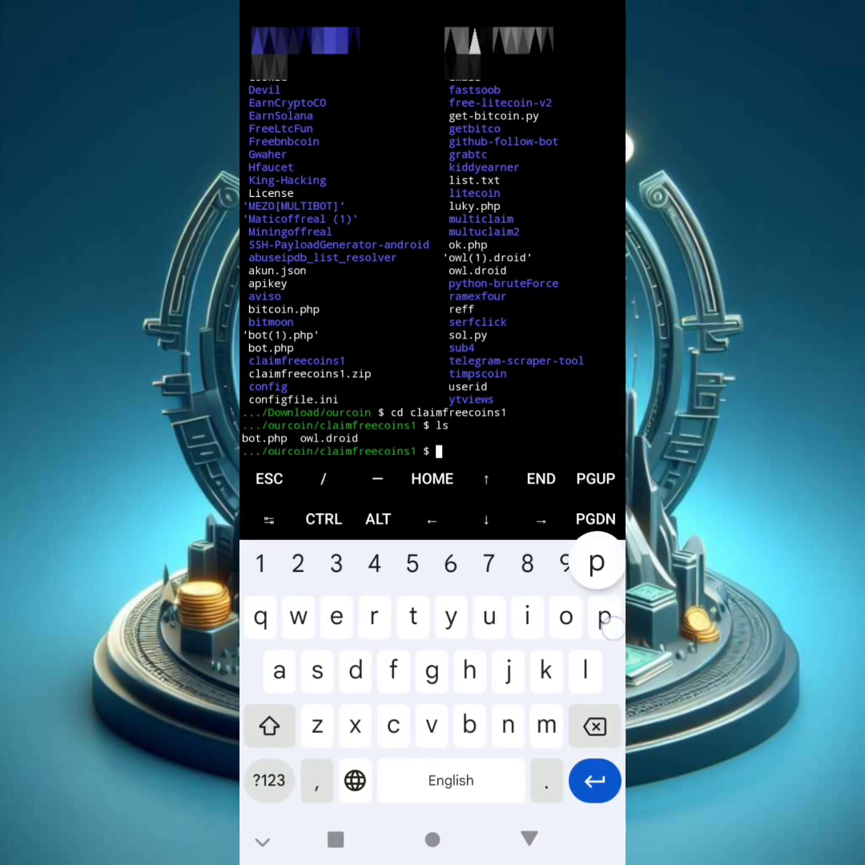
text(php bot)
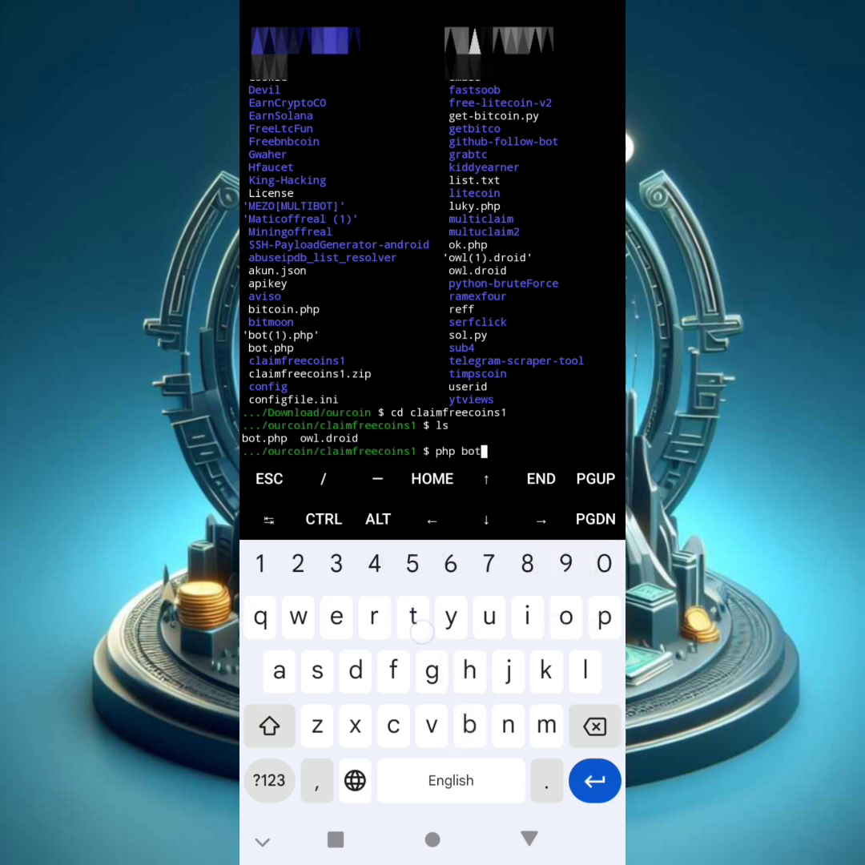
text(.php)
key(Return)
click(529, 839)
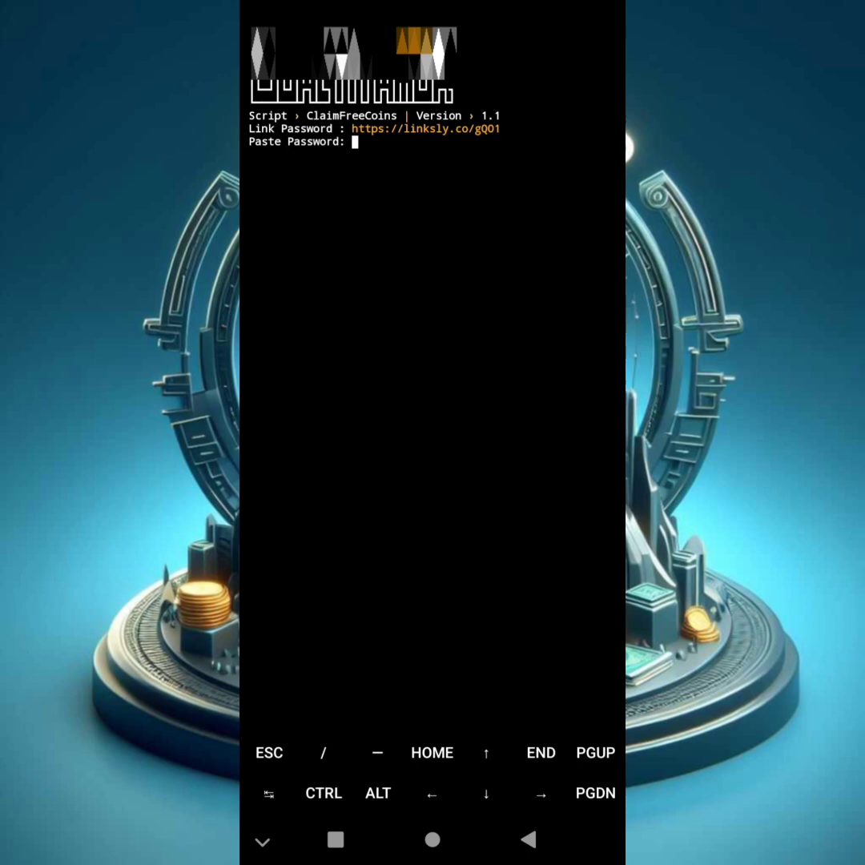
Step: Paste the clipboard password at the prompt and submit it
click(392, 145)
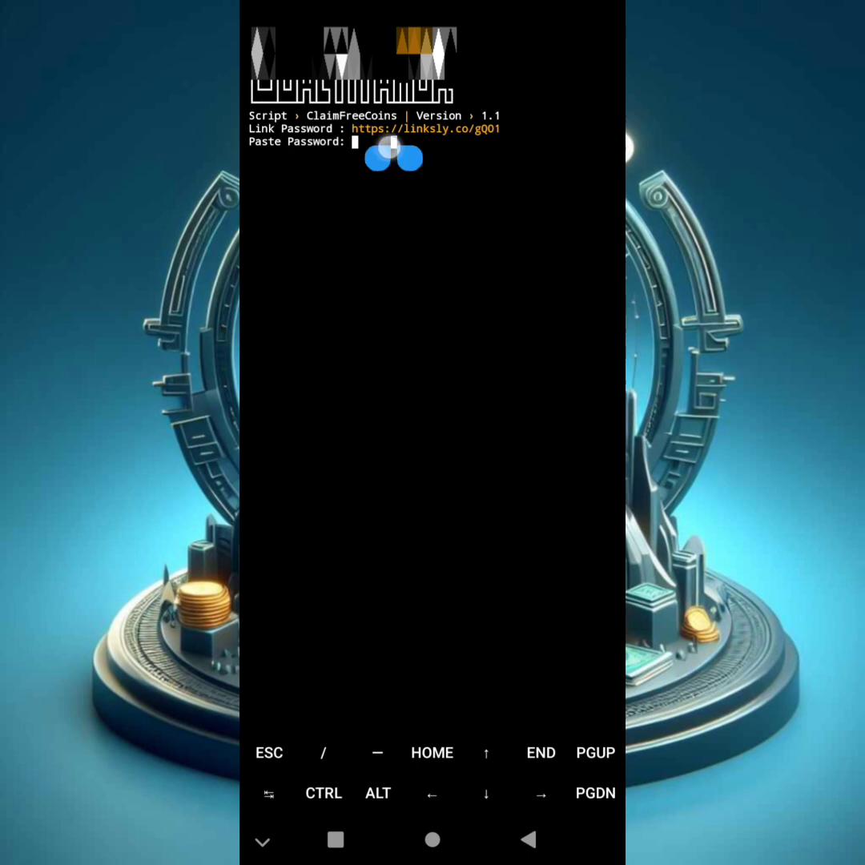
click(385, 111)
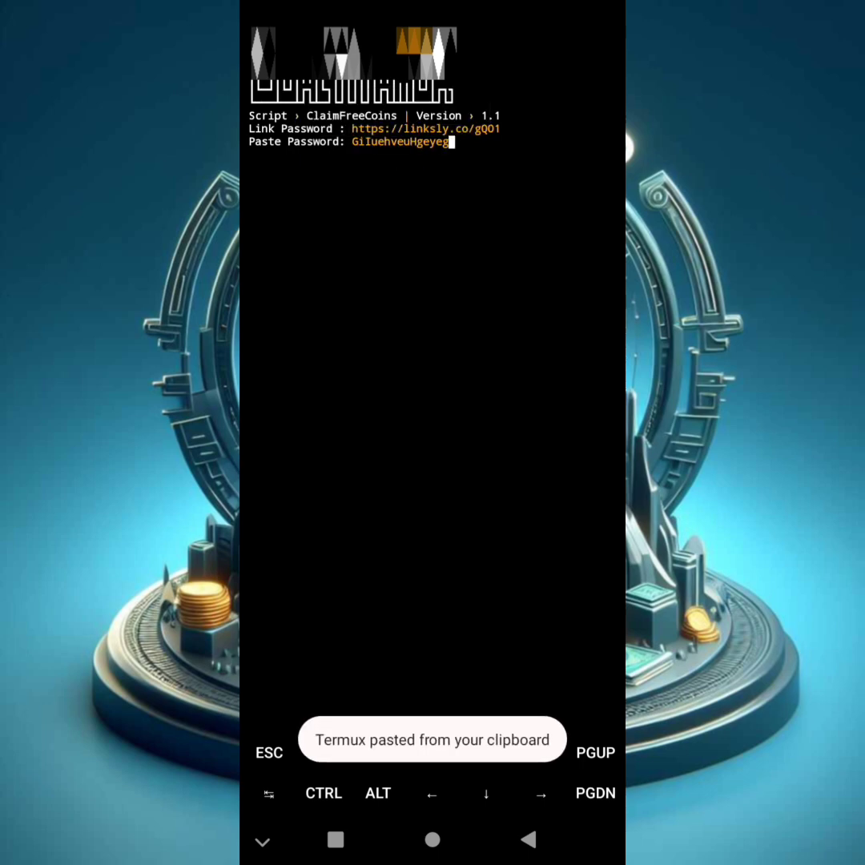
click(479, 160)
click(595, 780)
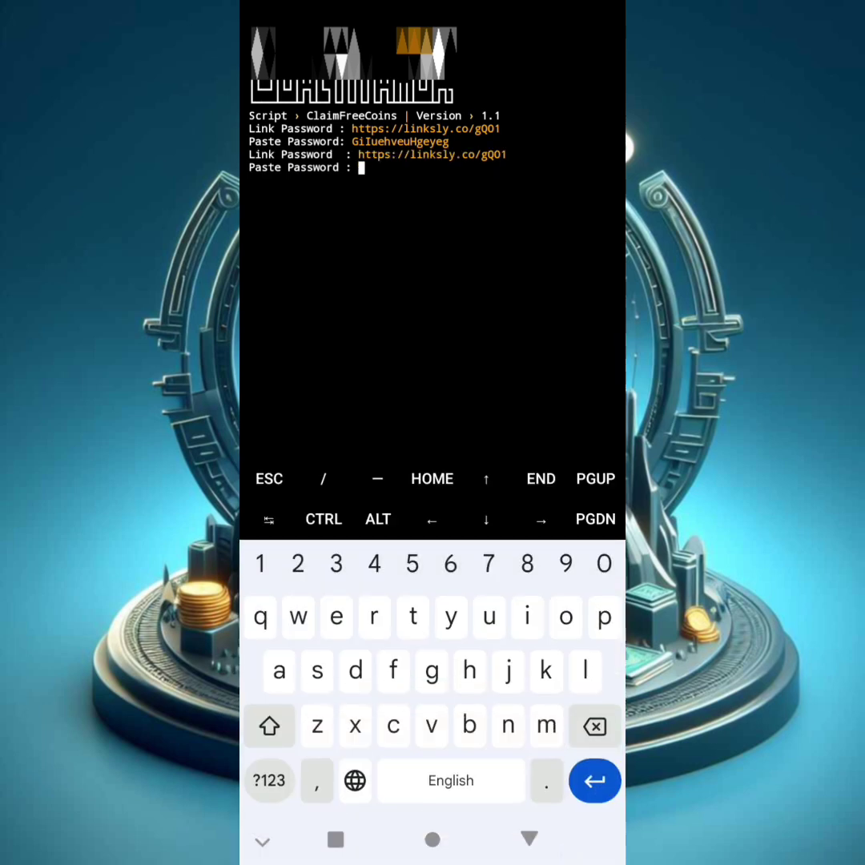
Step: Copy the second password link, paste and submit it to reach the API key menu
click(499, 154)
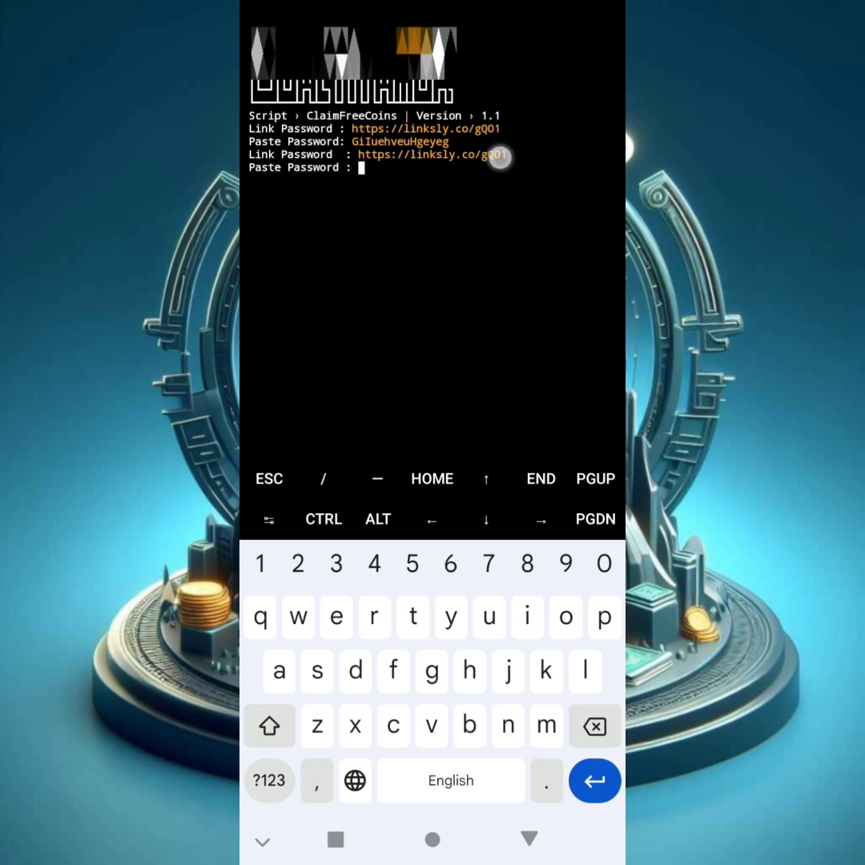
click(363, 123)
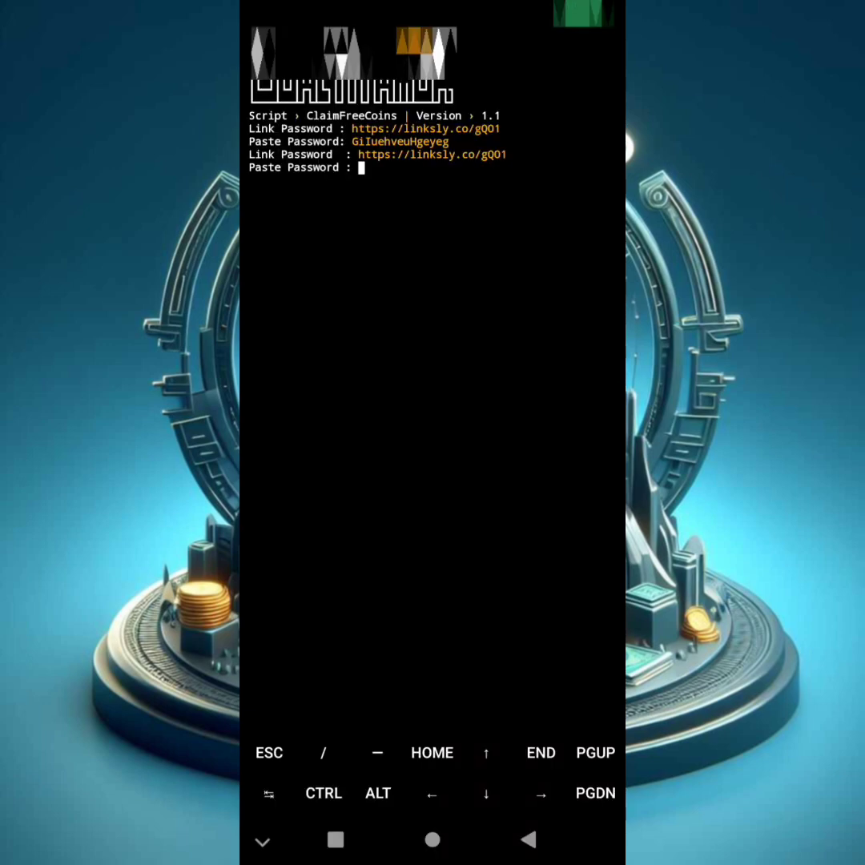
click(401, 169)
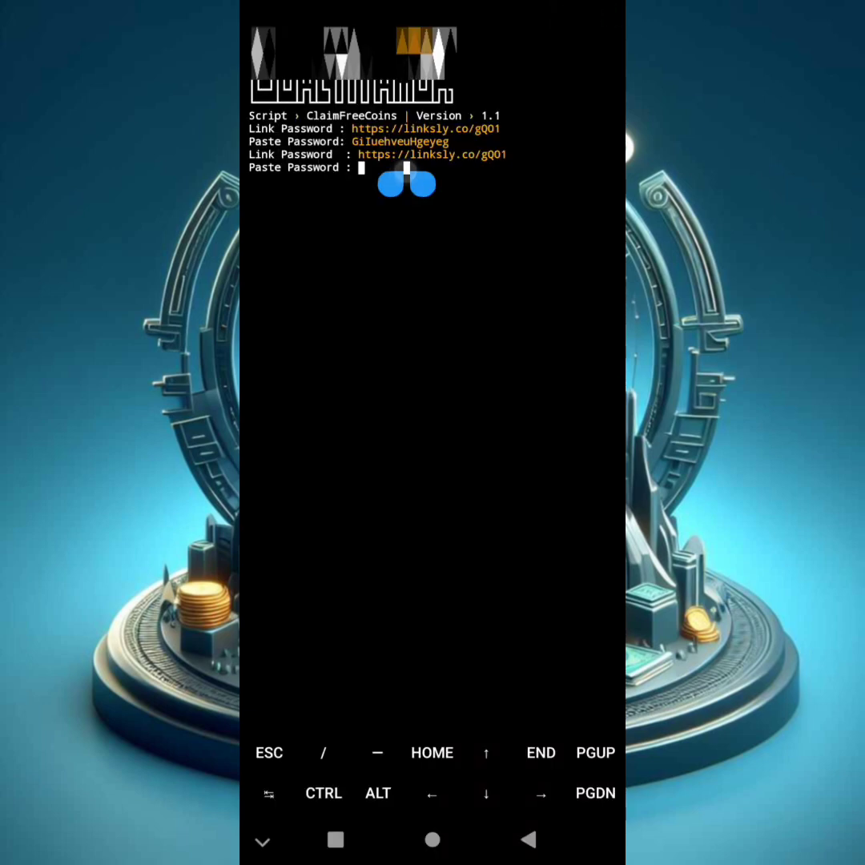
click(399, 137)
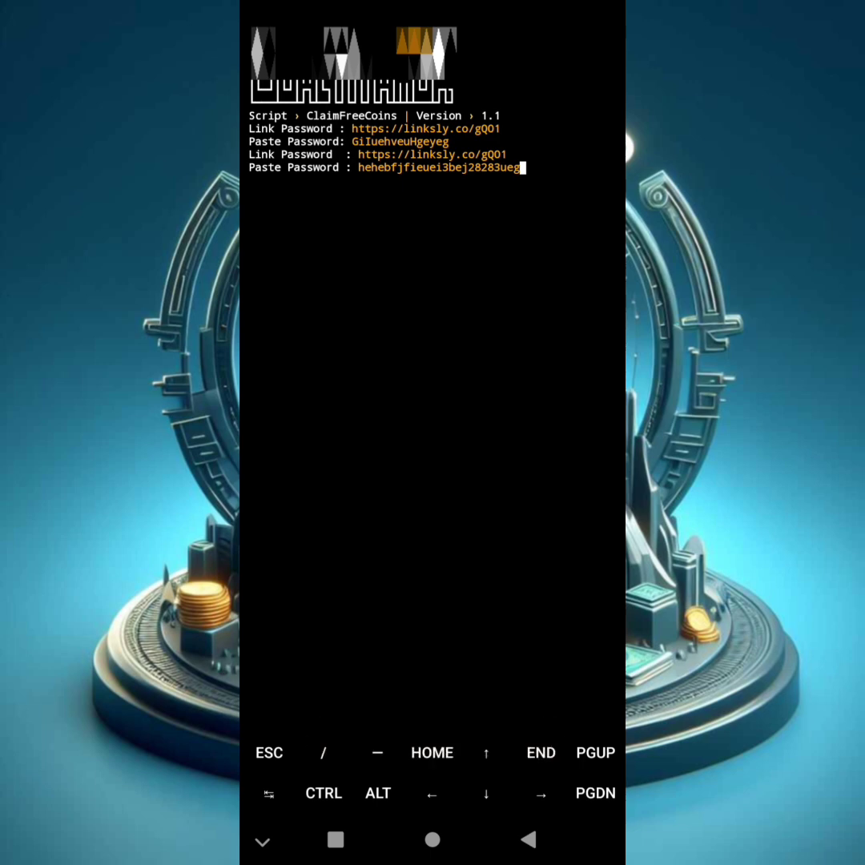
click(432, 361)
key(Return)
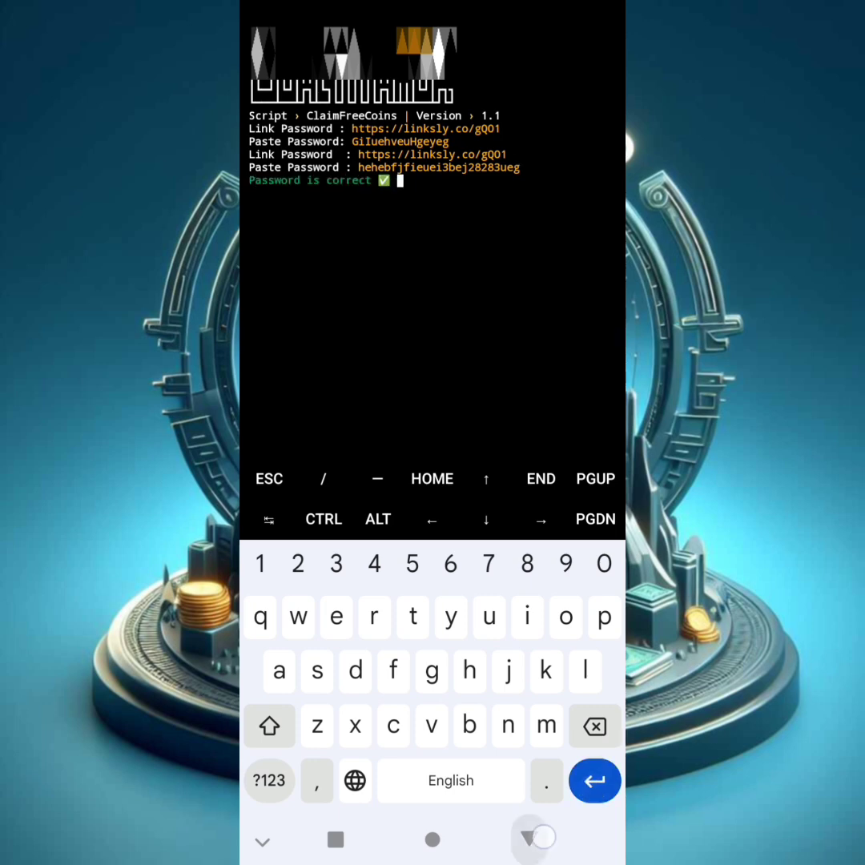
click(528, 838)
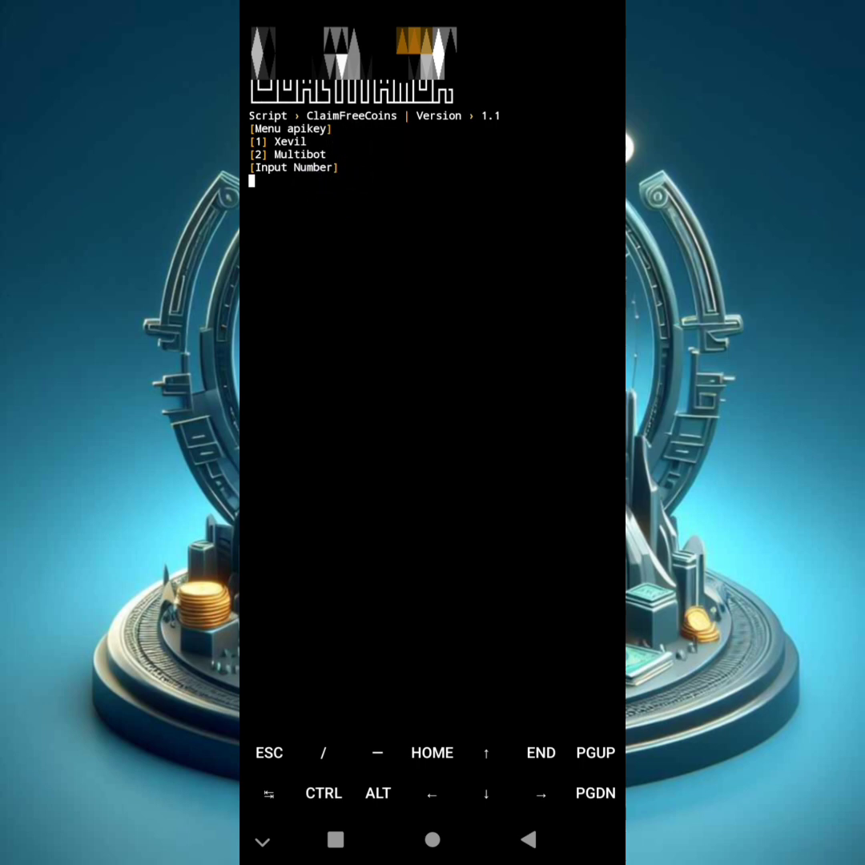
Step: Answer 1 to pick Xevil so the script asks for its API key, then show Recents
click(315, 192)
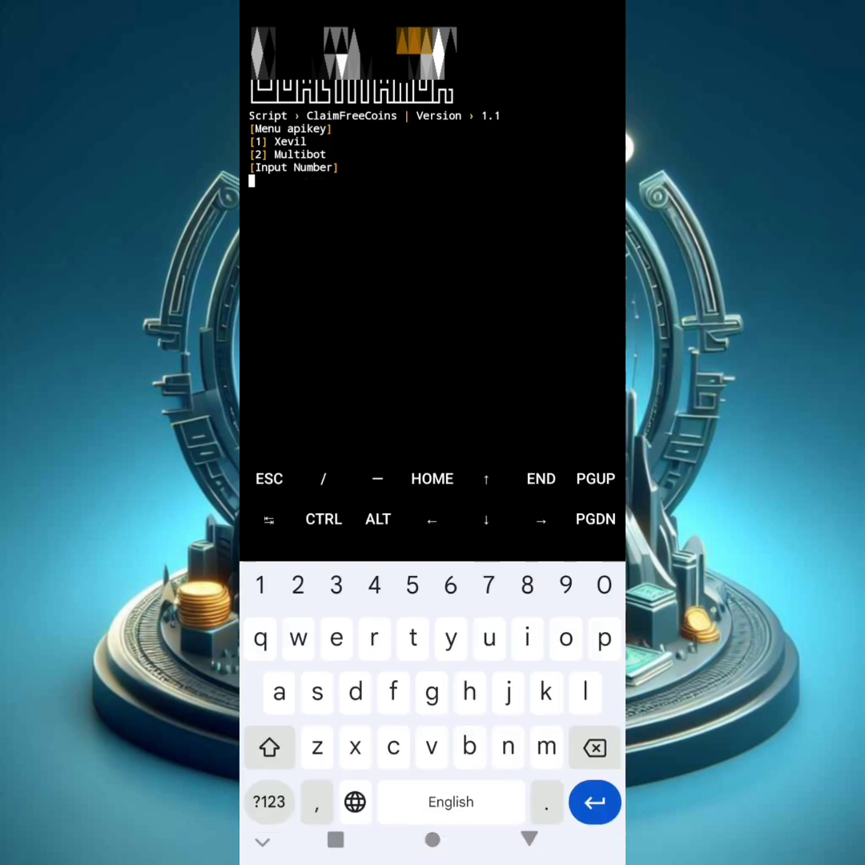
text(1)
key(Return)
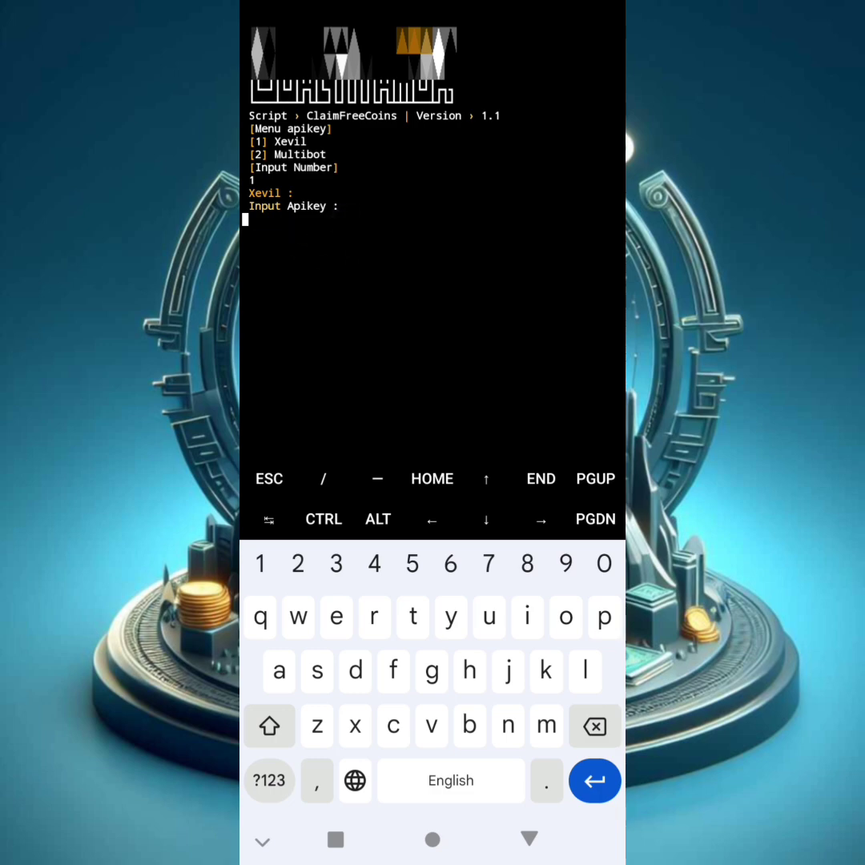
click(336, 839)
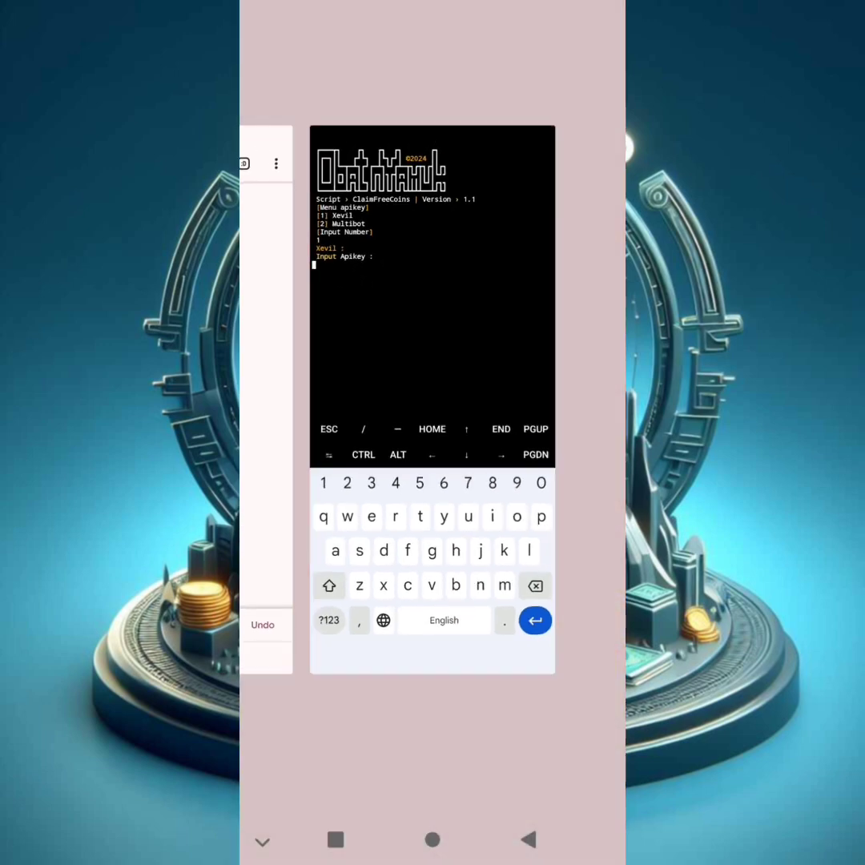
drag(321, 361, 560, 360)
click(383, 321)
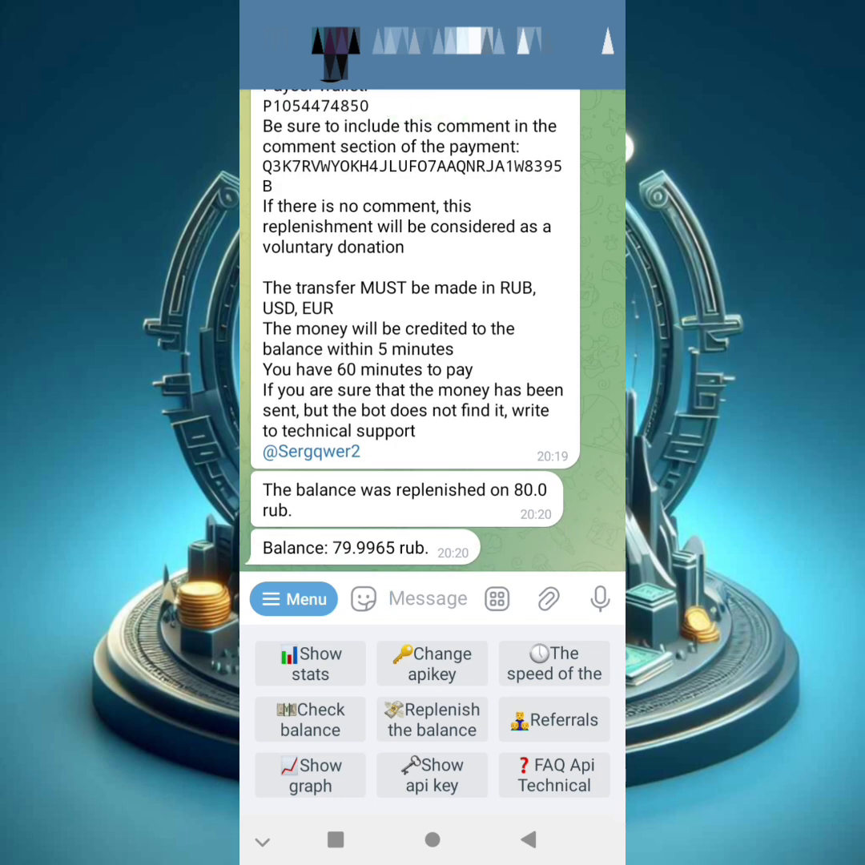
click(310, 719)
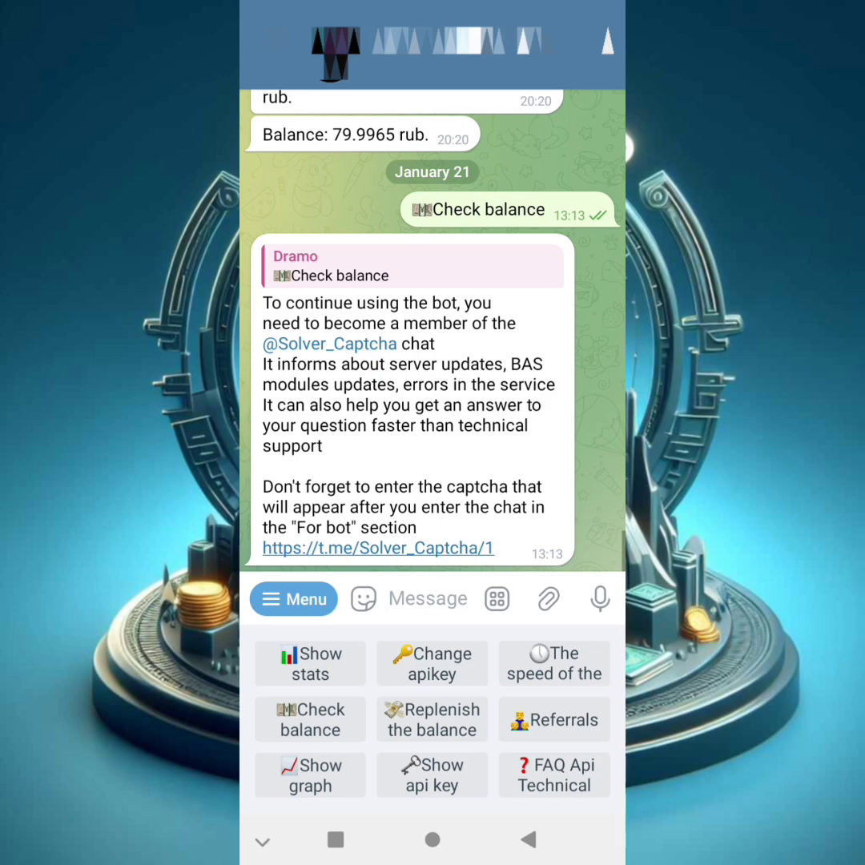
click(329, 344)
click(434, 786)
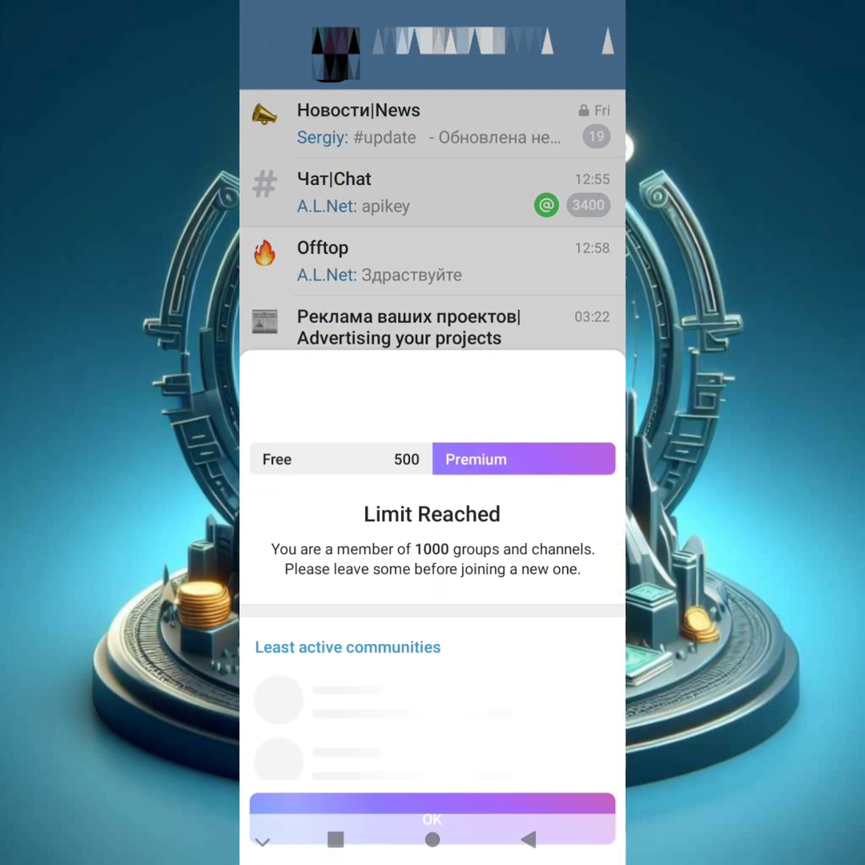
click(432, 809)
click(529, 839)
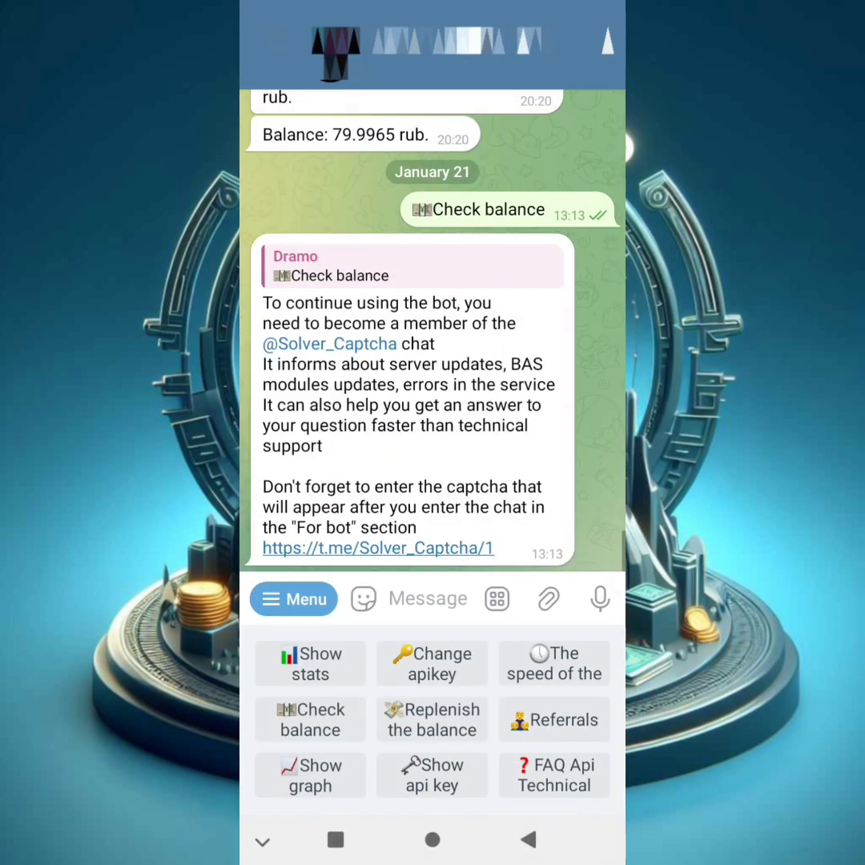
scroll(584, 463, up, 10)
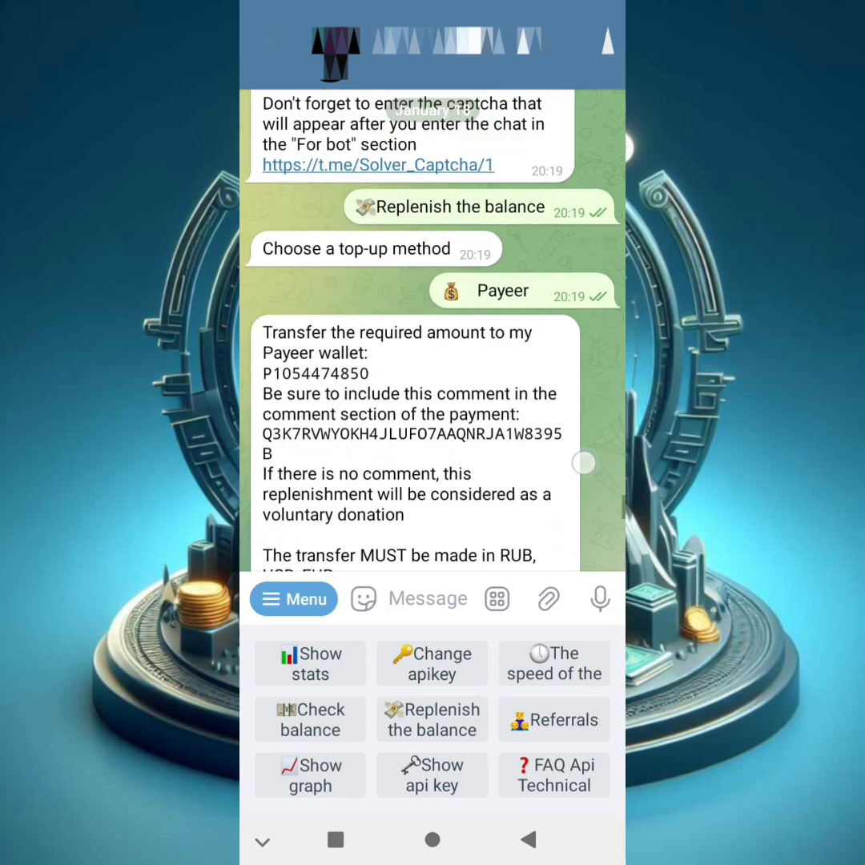
scroll(584, 463, down, 3)
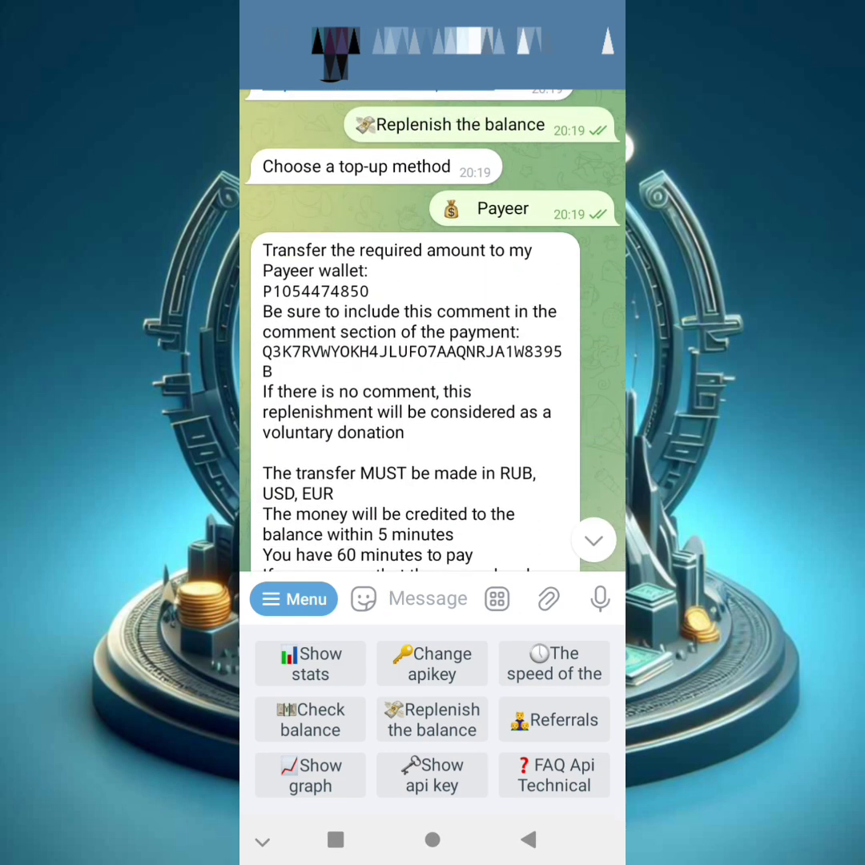
scroll(559, 450, up, 1)
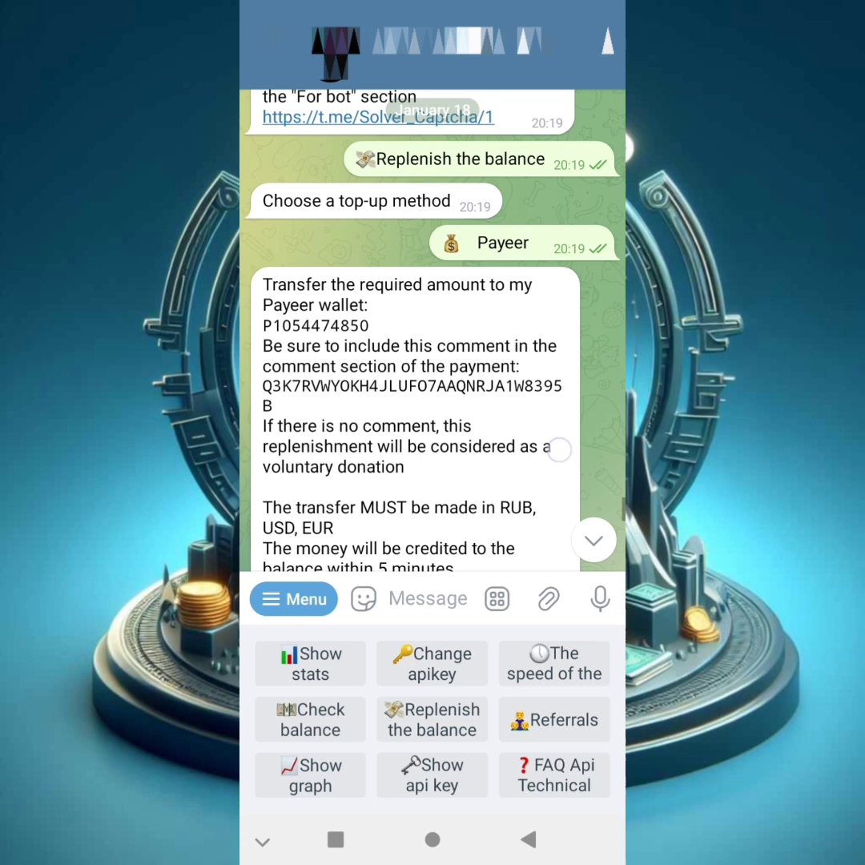
scroll(446, 329, down, 1)
scroll(446, 329, up, 1)
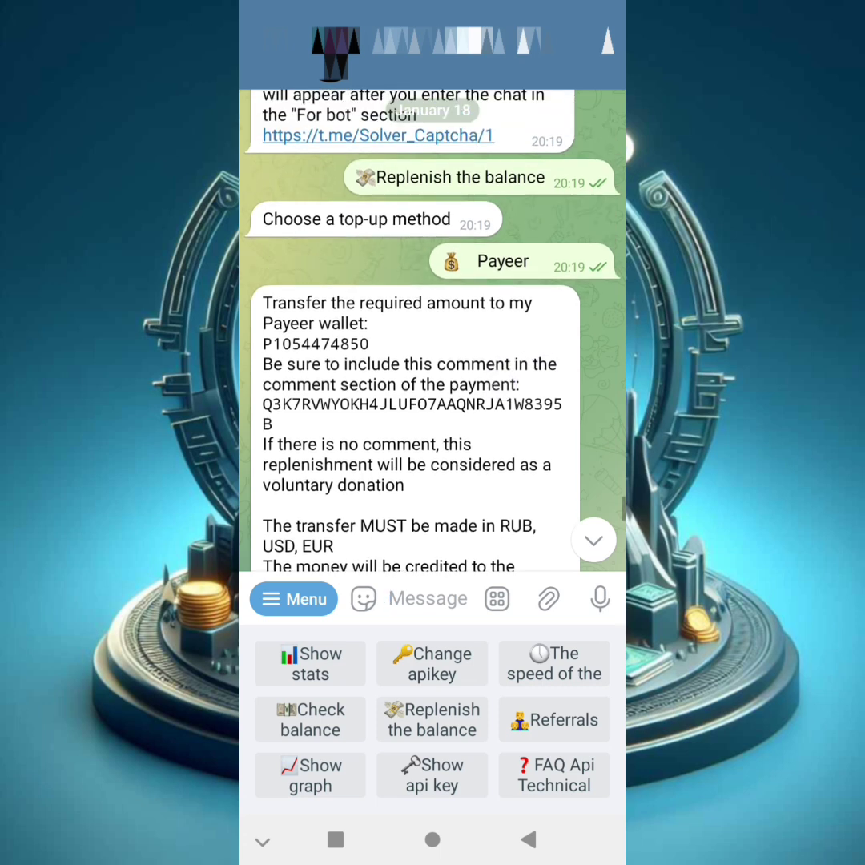
scroll(446, 328, down, 1)
scroll(446, 328, up, 1)
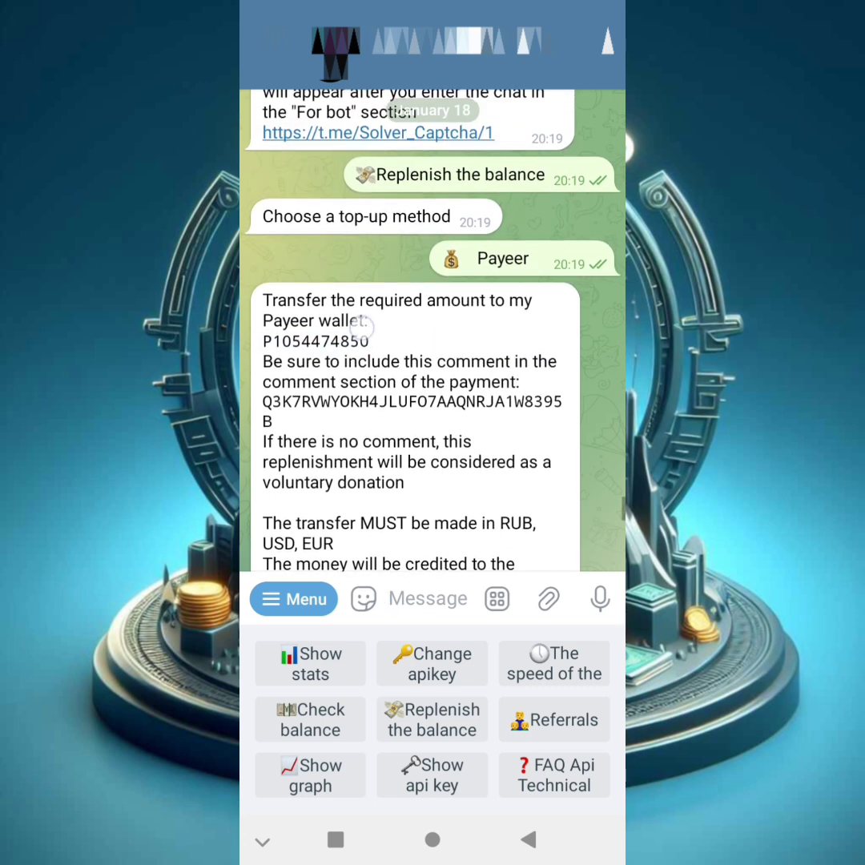
scroll(352, 339, down, 1)
scroll(357, 341, up, 1)
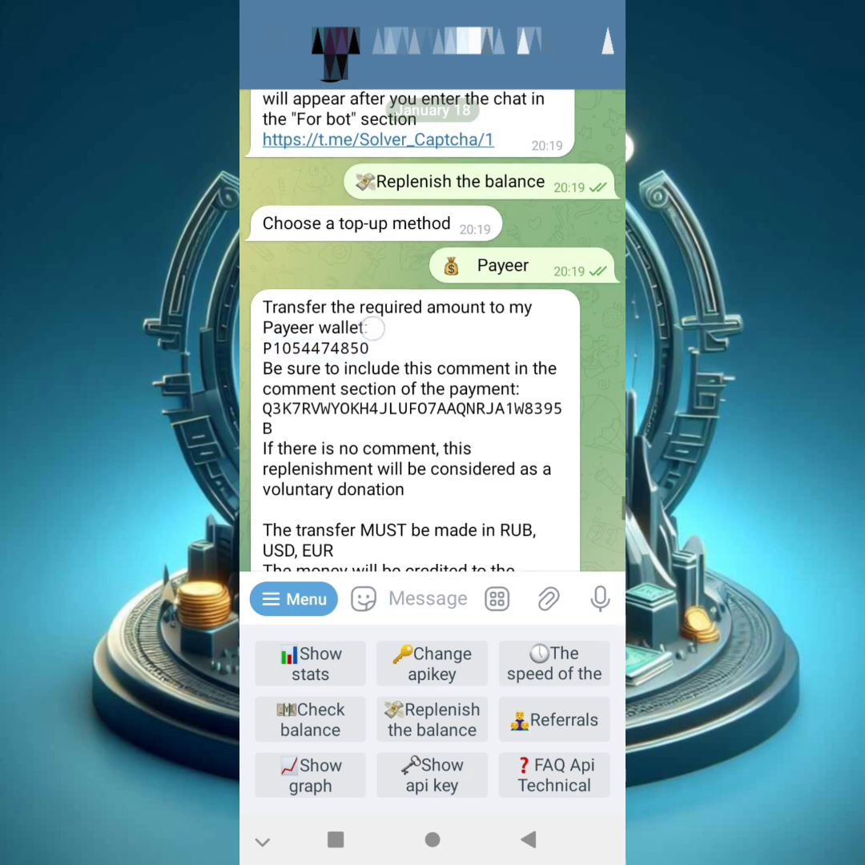
scroll(358, 343, down, 2)
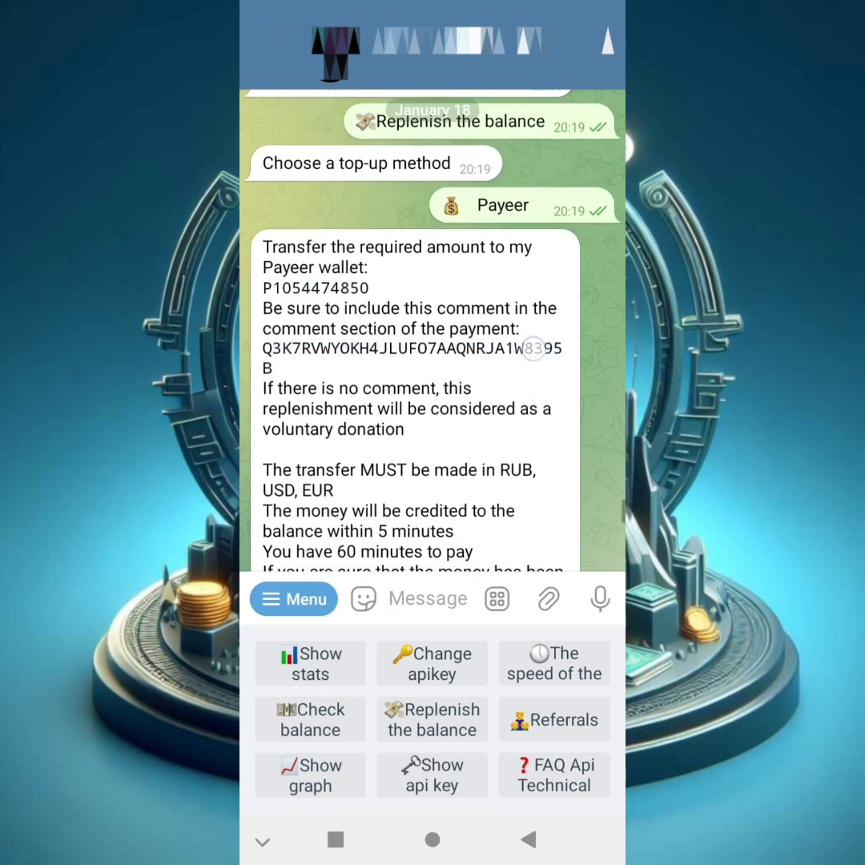
scroll(556, 357, up, 1)
scroll(552, 354, down, 1)
Step: Copy the Payeer wallet number and payment comment code from the top-up instructions
click(538, 352)
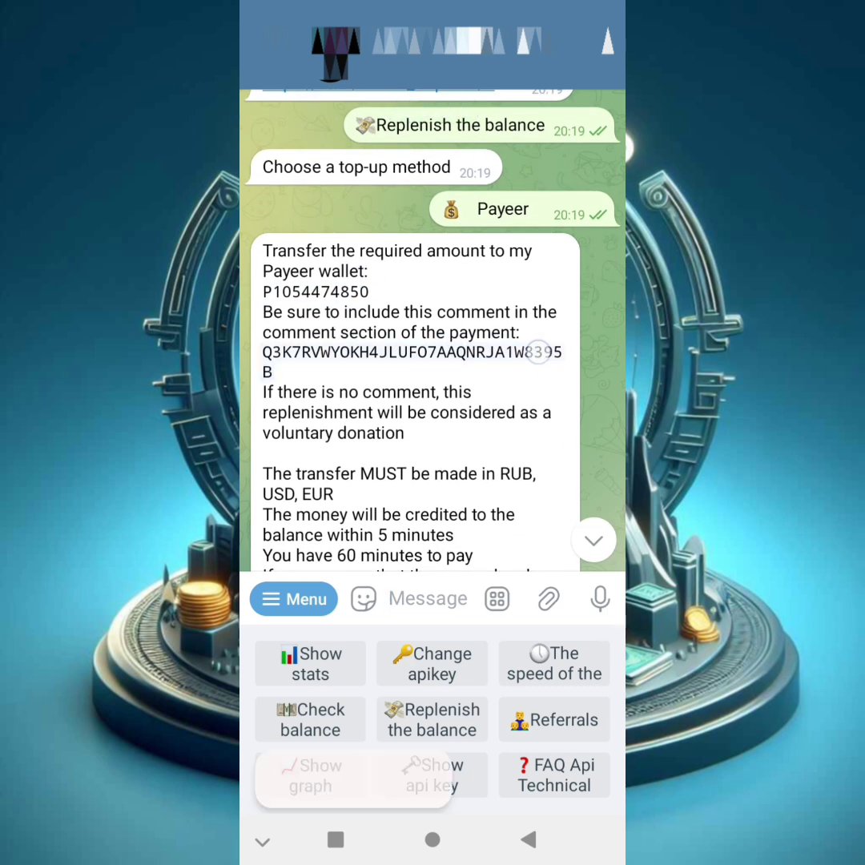
click(540, 277)
click(541, 353)
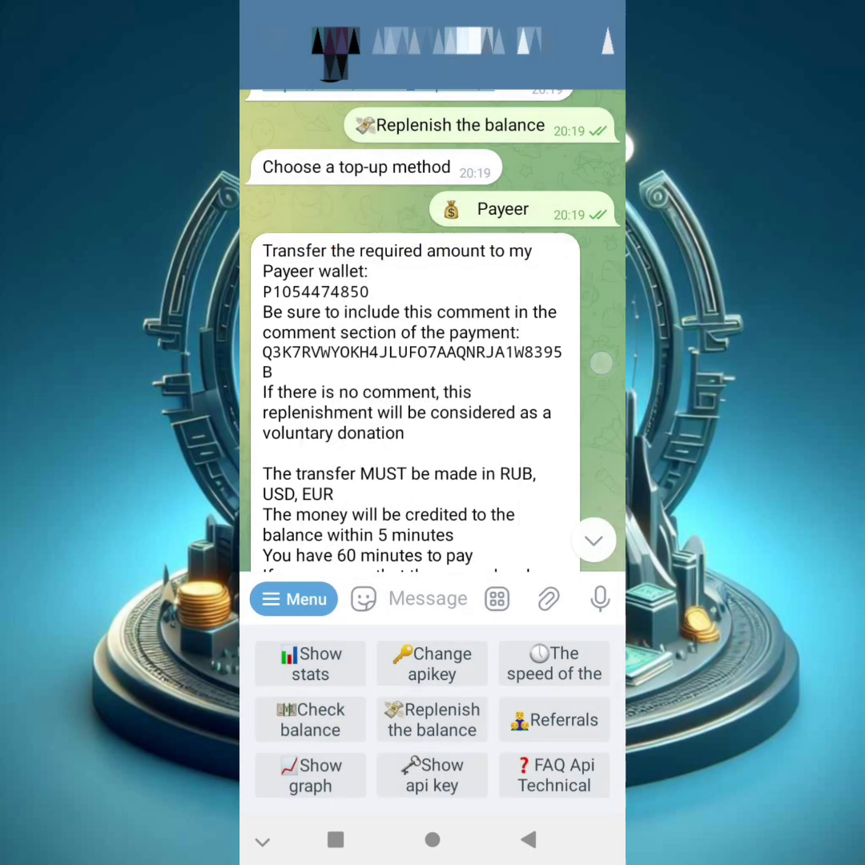
scroll(541, 352, up, 1)
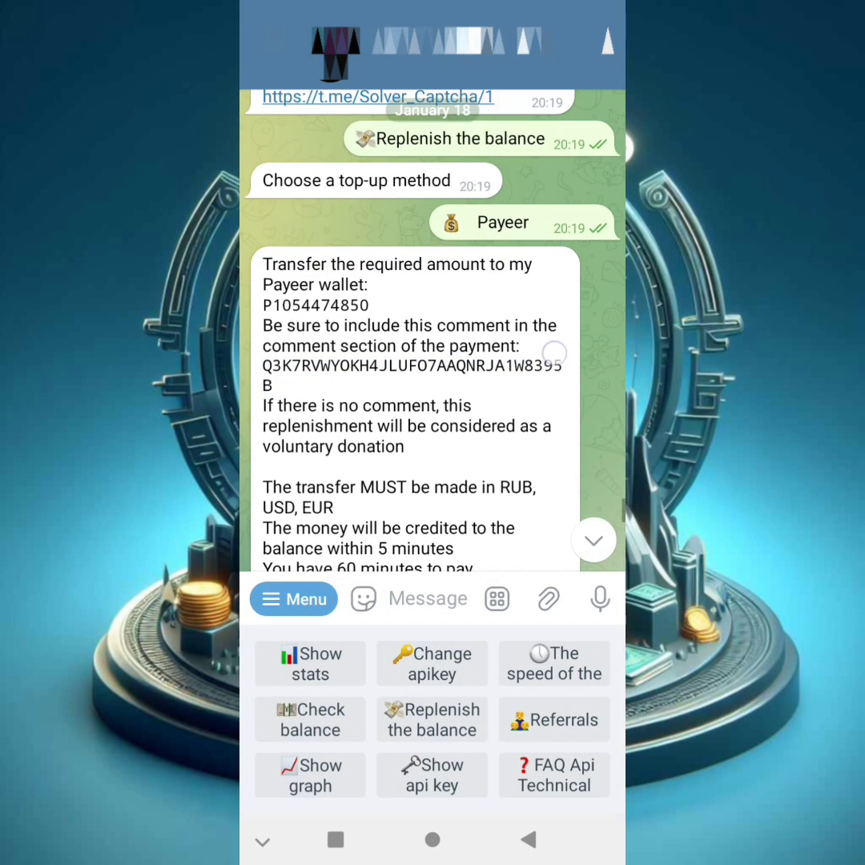
scroll(542, 352, up, 1)
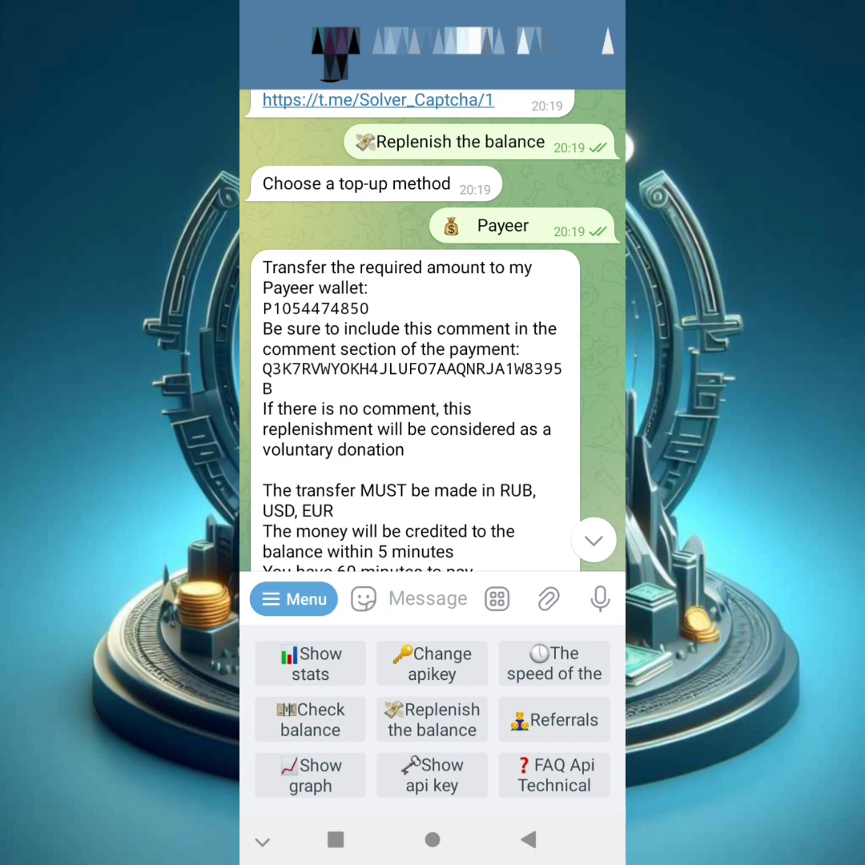
click(317, 308)
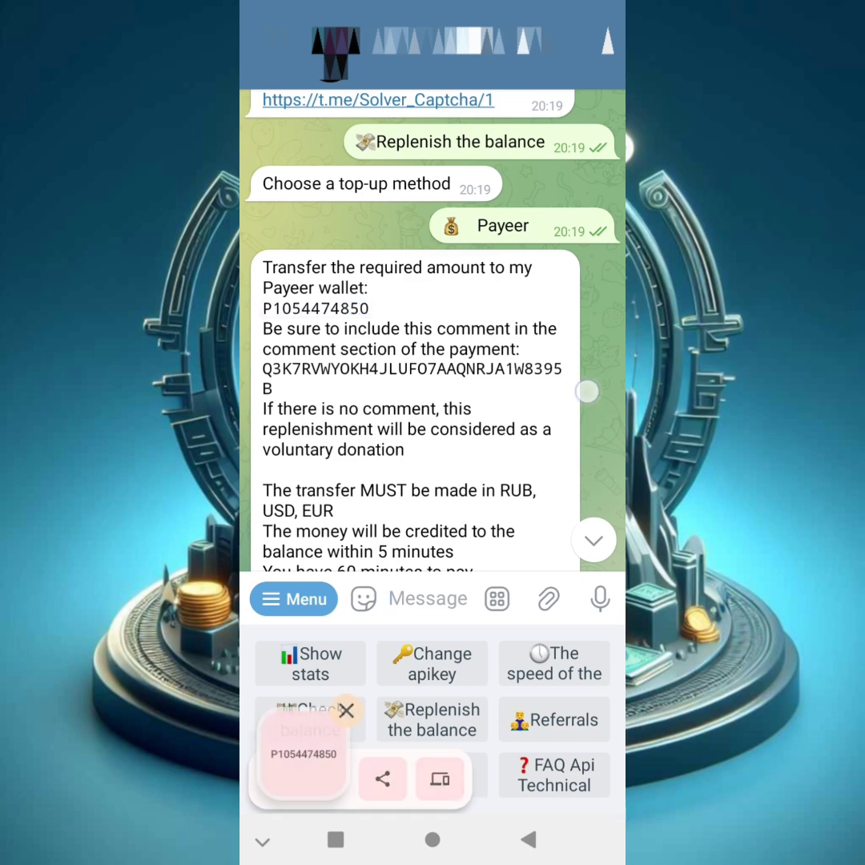
click(539, 284)
click(539, 283)
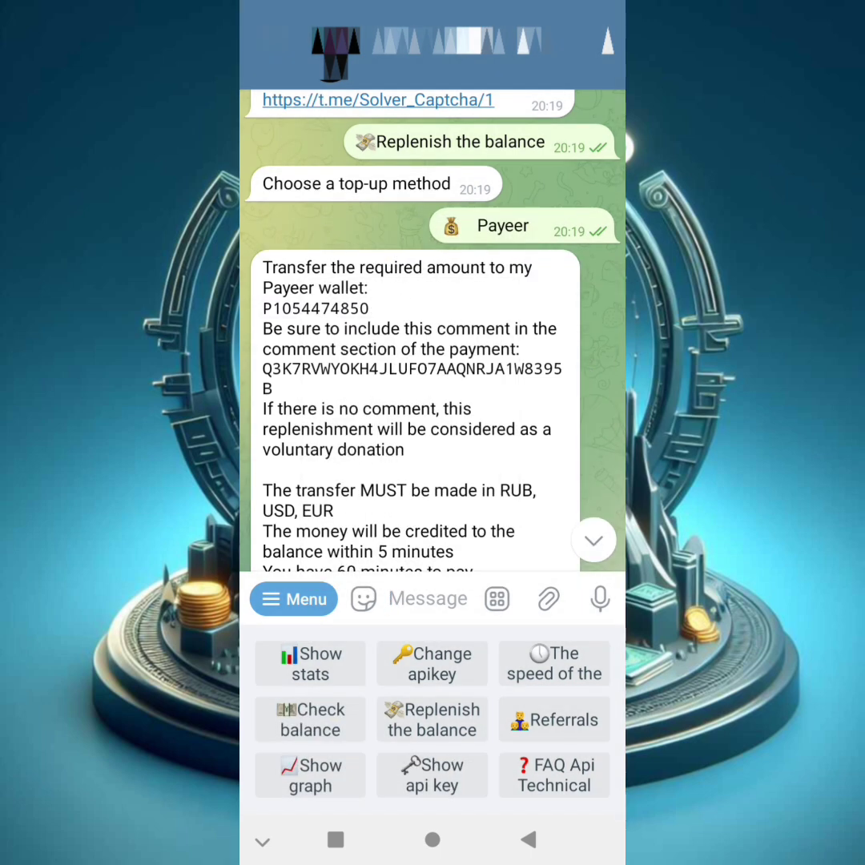
click(522, 370)
scroll(463, 320, down, 3)
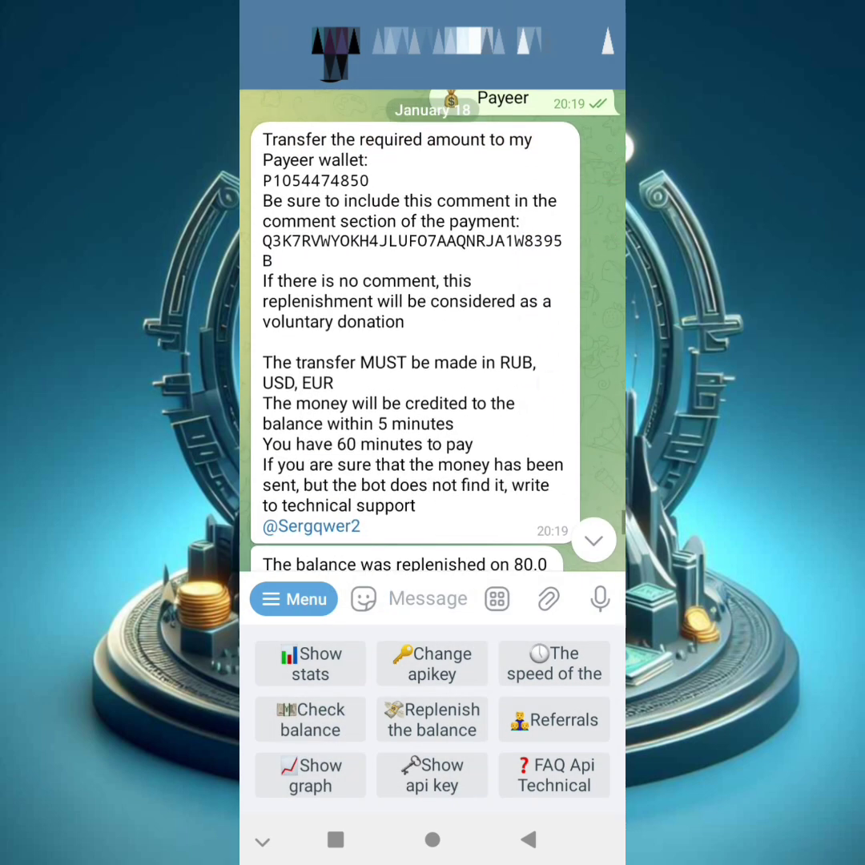
scroll(433, 320, up, 1)
scroll(433, 321, down, 1)
scroll(433, 320, up, 2)
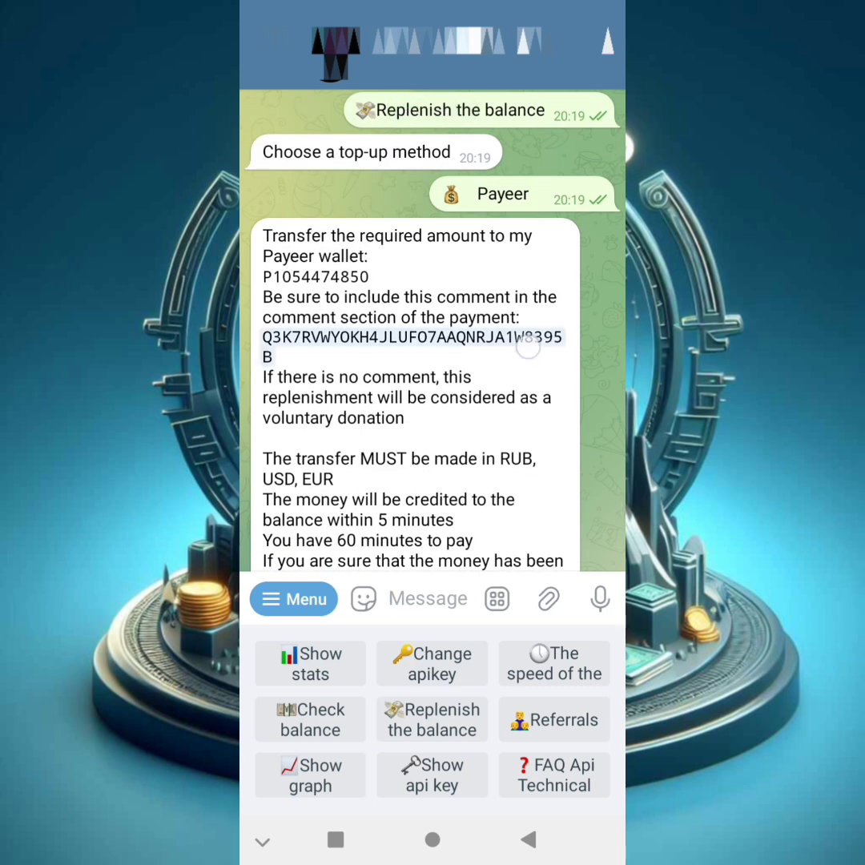
click(527, 347)
click(561, 398)
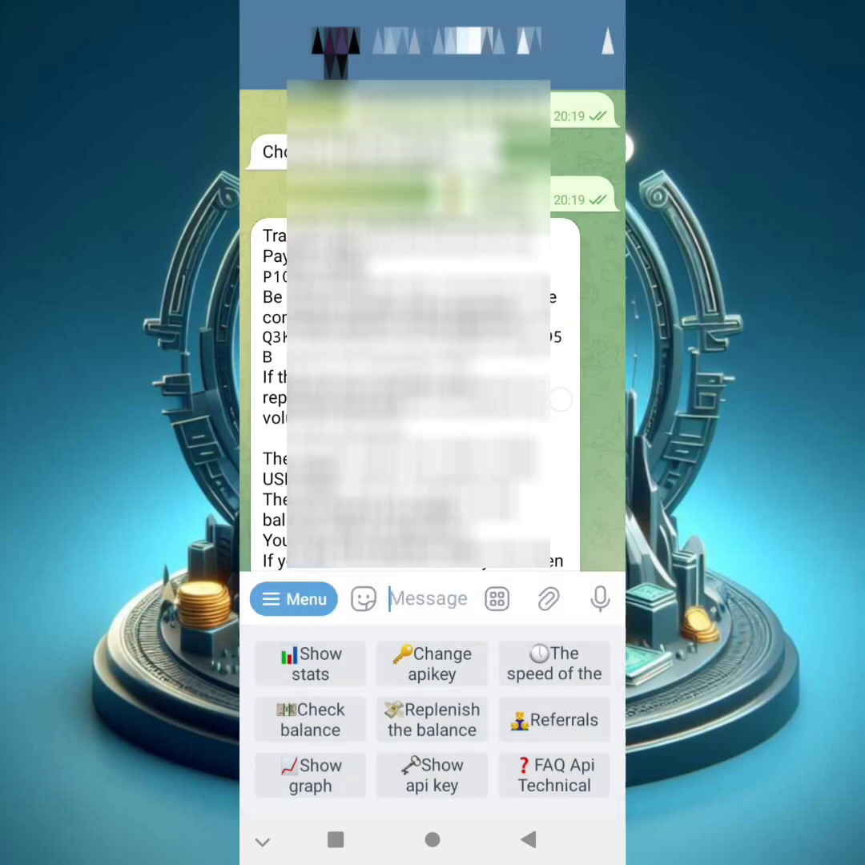
scroll(560, 398, up, 5)
scroll(564, 416, up, 5)
scroll(569, 437, up, 5)
scroll(574, 459, up, 5)
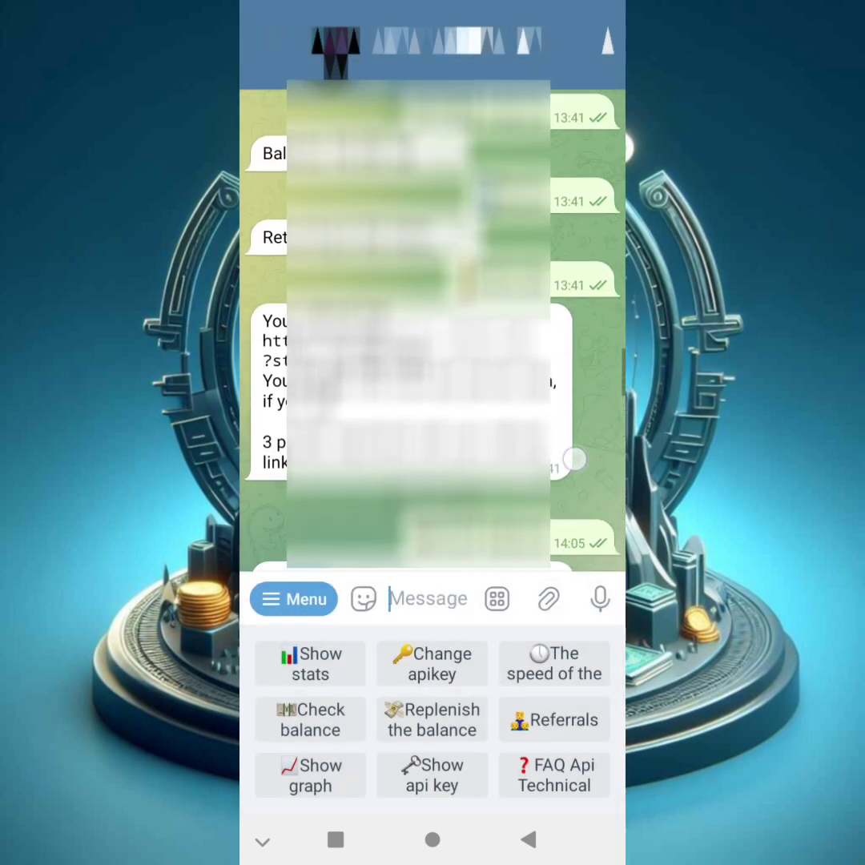
scroll(573, 459, up, 5)
scroll(575, 463, up, 5)
scroll(572, 476, up, 1)
scroll(575, 421, up, 5)
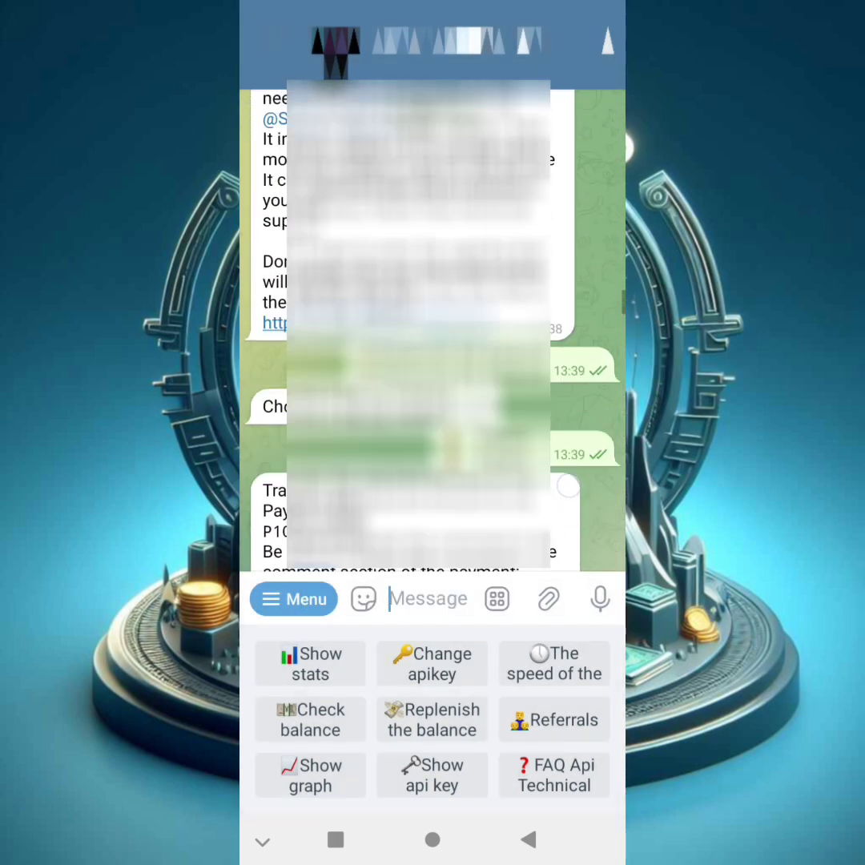
scroll(568, 486, up, 5)
scroll(565, 493, down, 5)
scroll(564, 493, up, 2)
scroll(561, 501, up, 5)
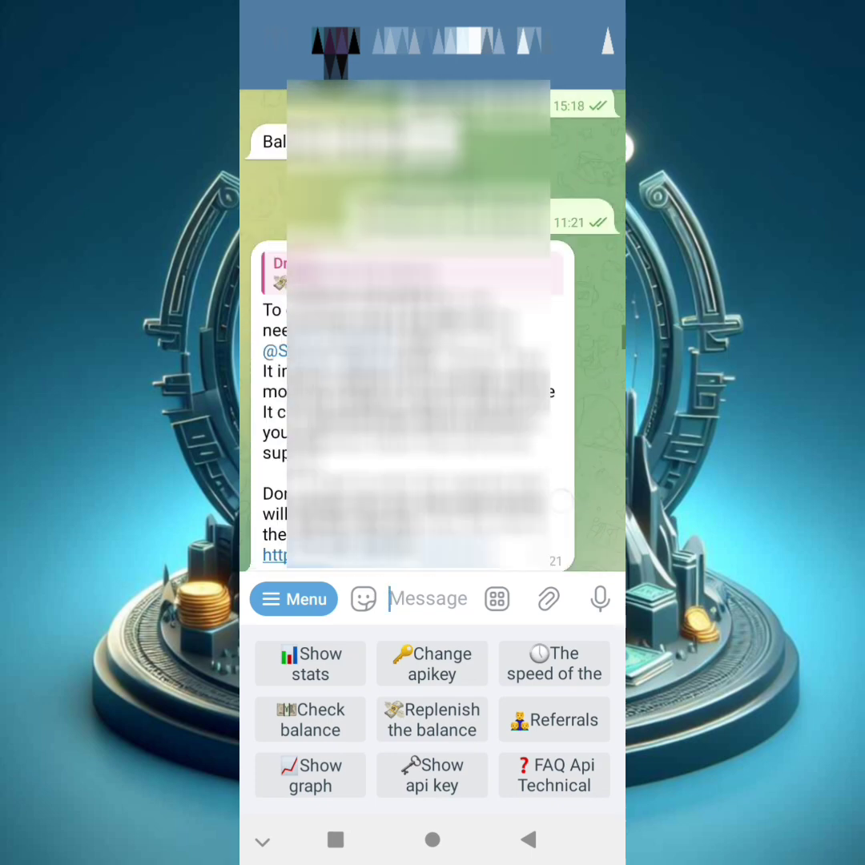
scroll(561, 501, up, 5)
scroll(568, 449, down, 5)
scroll(583, 376, up, 3)
scroll(575, 425, up, 5)
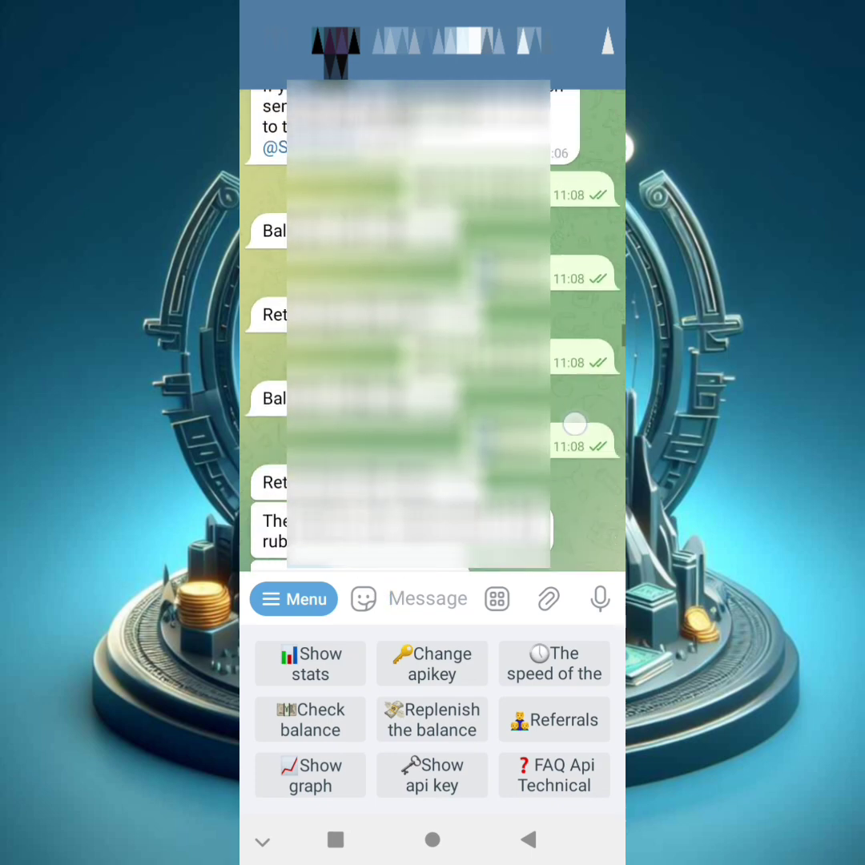
scroll(575, 425, up, 5)
scroll(577, 423, up, 5)
scroll(579, 420, up, 5)
scroll(582, 416, up, 3)
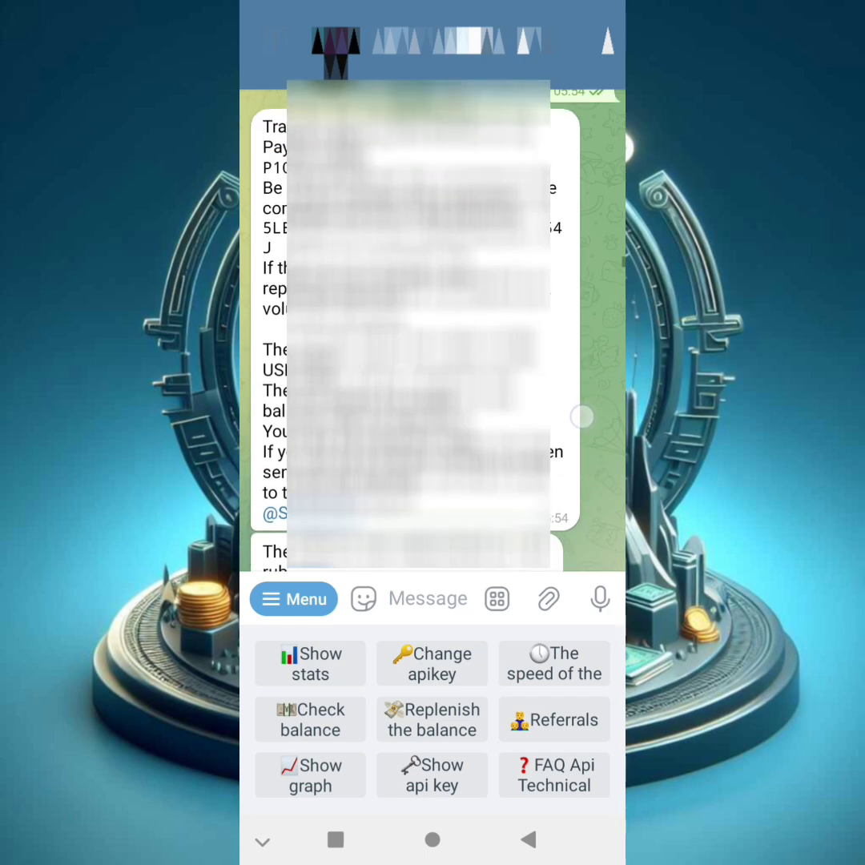
scroll(583, 417, up, 3)
scroll(571, 456, up, 4)
scroll(569, 480, up, 5)
scroll(574, 417, up, 3)
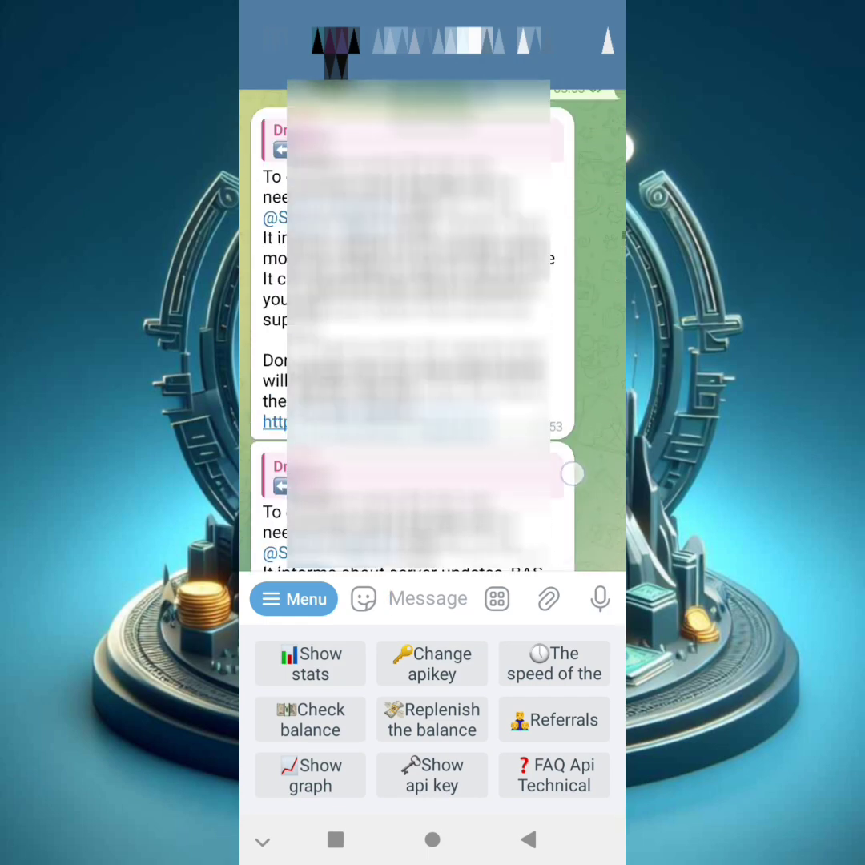
scroll(572, 474, down, 5)
scroll(572, 441, down, 5)
scroll(572, 440, down, 5)
scroll(572, 441, down, 5)
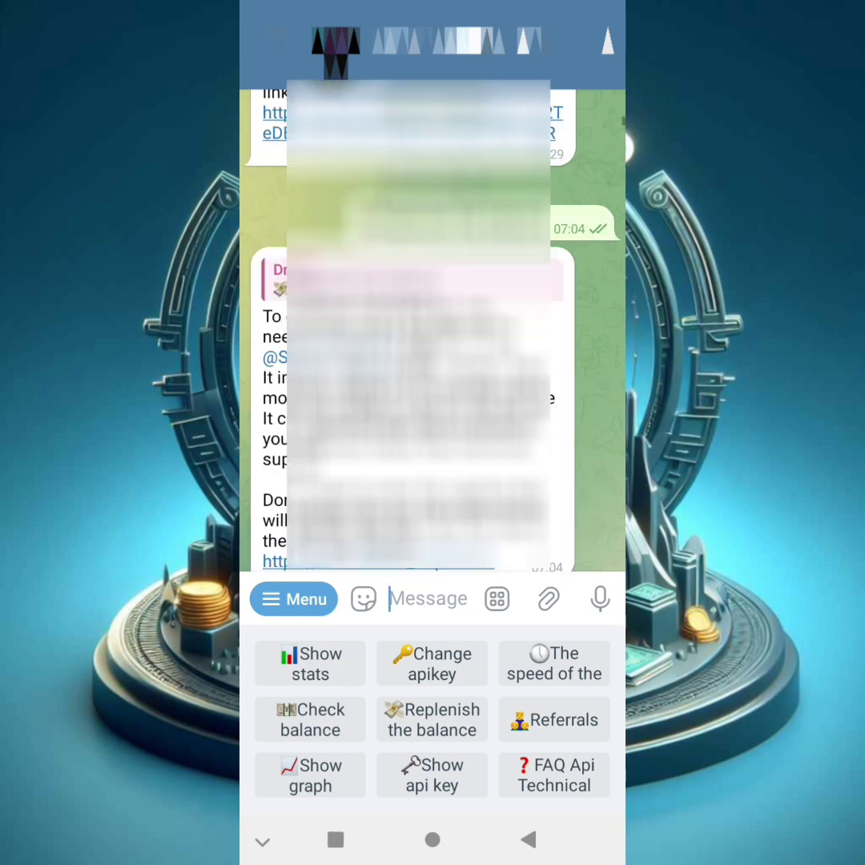
scroll(574, 429, up, 3)
scroll(574, 429, down, 10)
scroll(579, 479, up, 1)
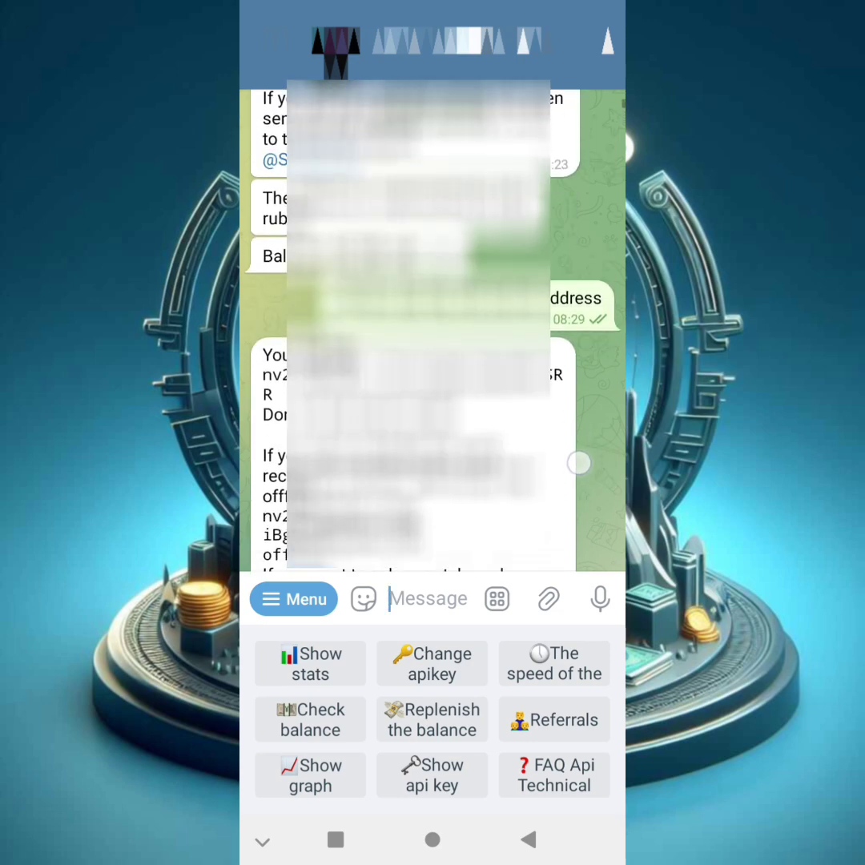
Step: Switch to Termux and paste the Xevil API key so the script asks for the site cookie
key(Print)
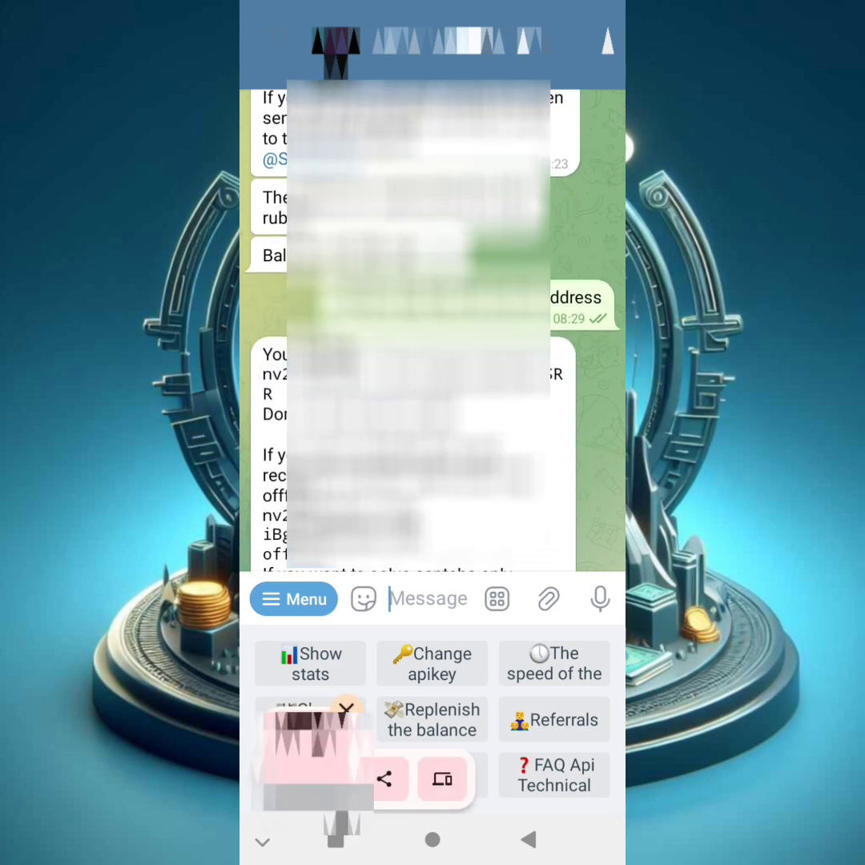
click(336, 840)
click(273, 401)
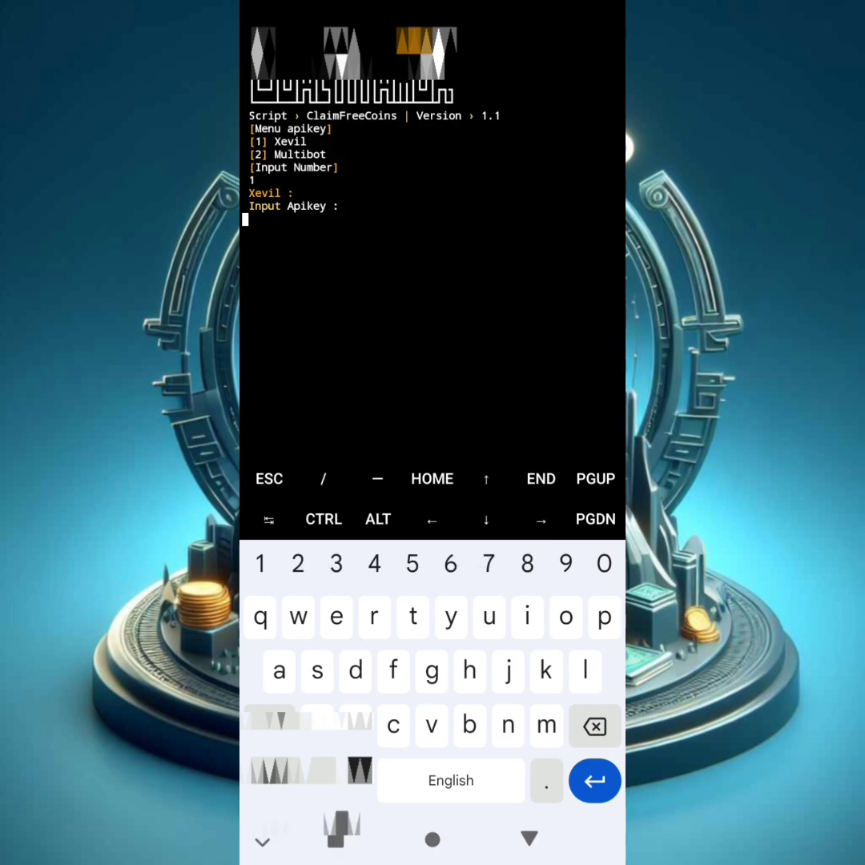
click(309, 225)
click(321, 174)
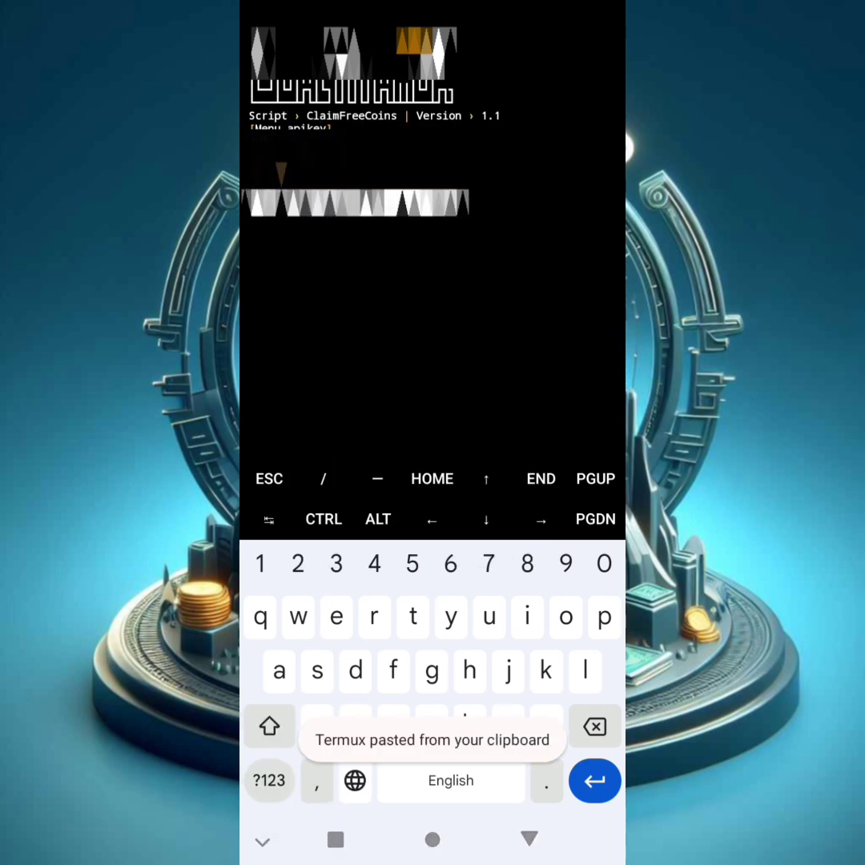
key(Return)
click(263, 839)
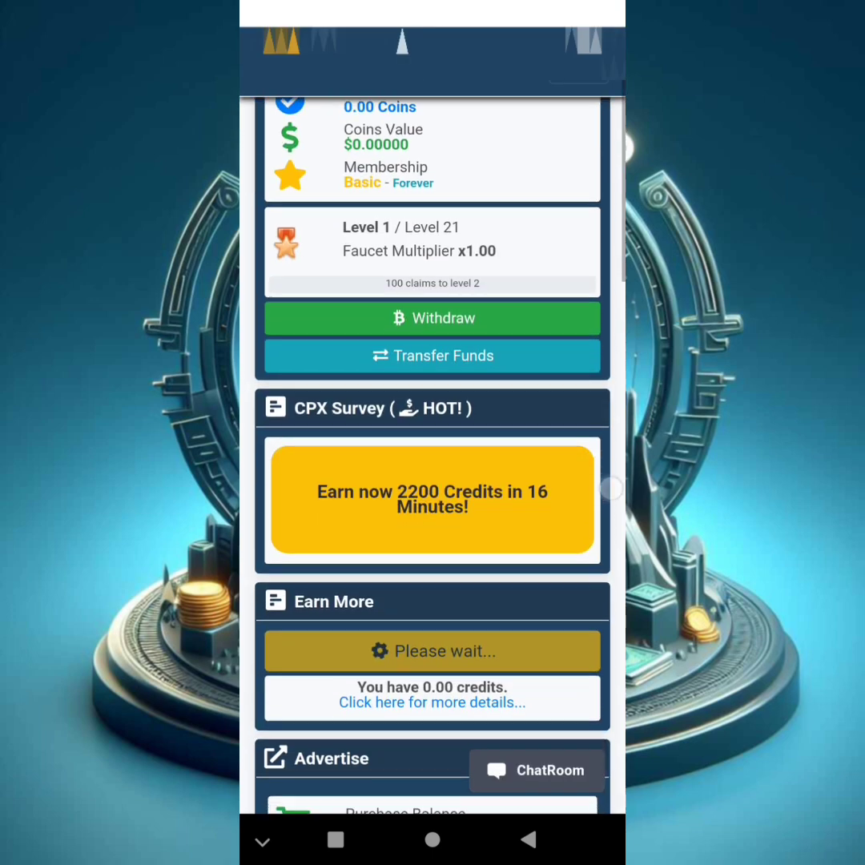
scroll(605, 495, down, 3)
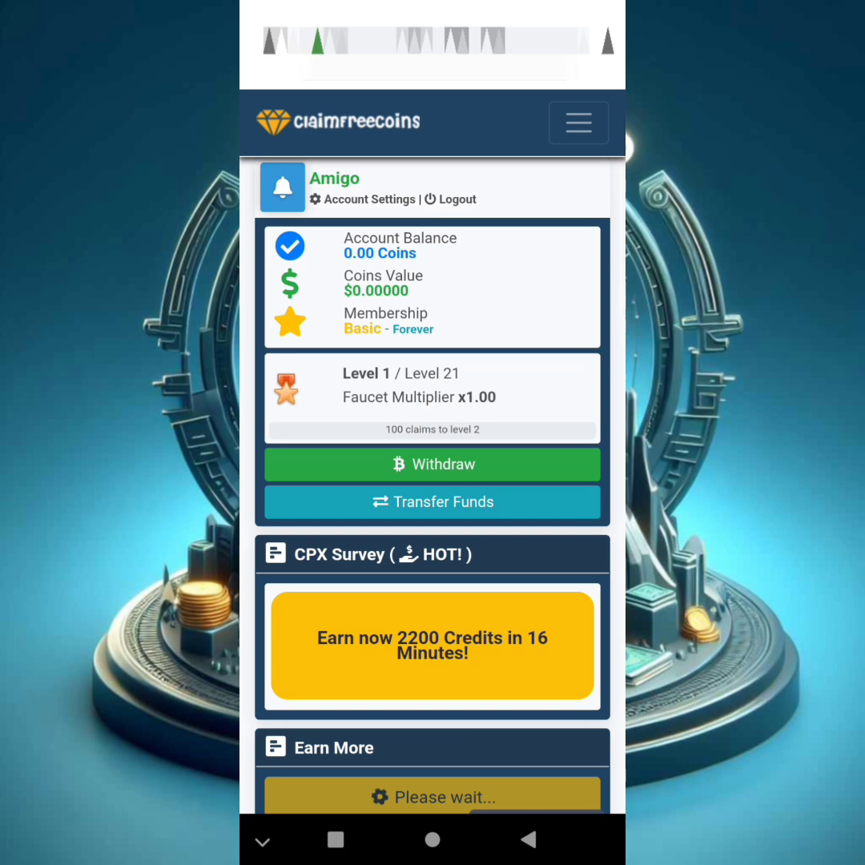
Step: Copy the whole claimfreecoins cookie string from the browser's Inject/modify cookies editor
click(608, 40)
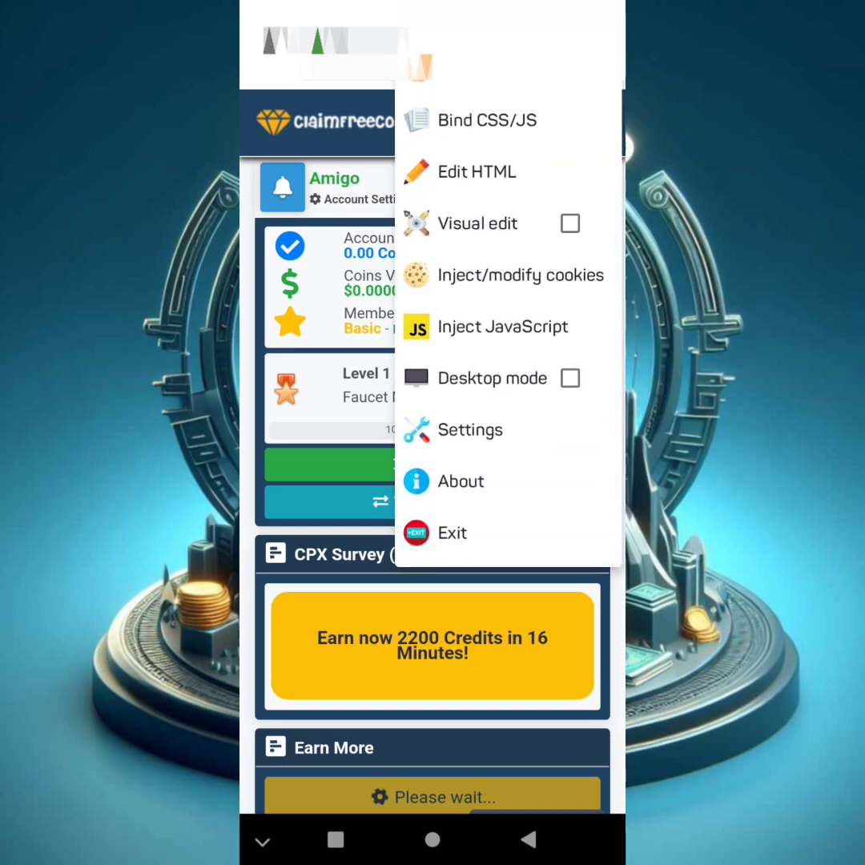
click(520, 275)
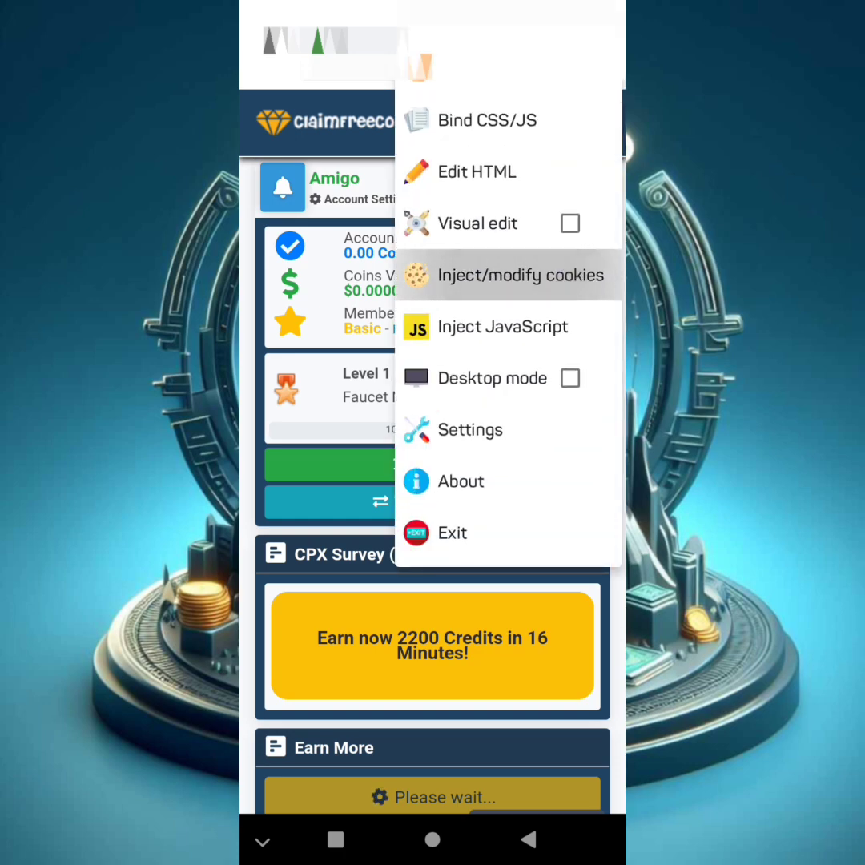
double_click(421, 333)
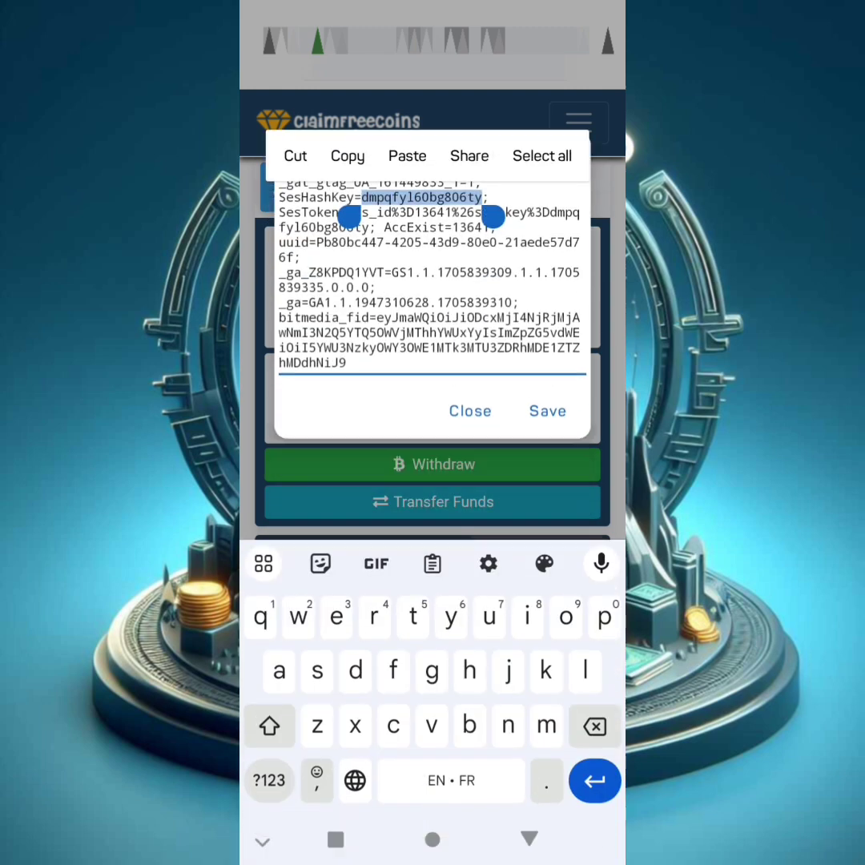
click(547, 155)
click(394, 107)
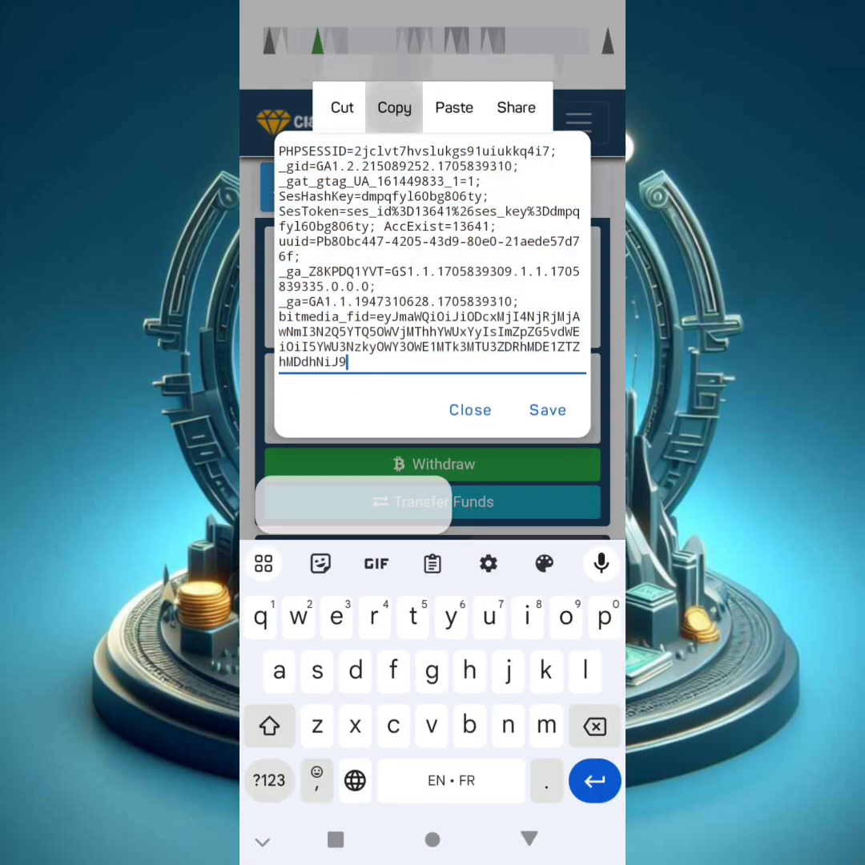
click(471, 409)
Step: Paste the cookie string into the Termux script, which asks for a user agent, and return to the browser
click(336, 839)
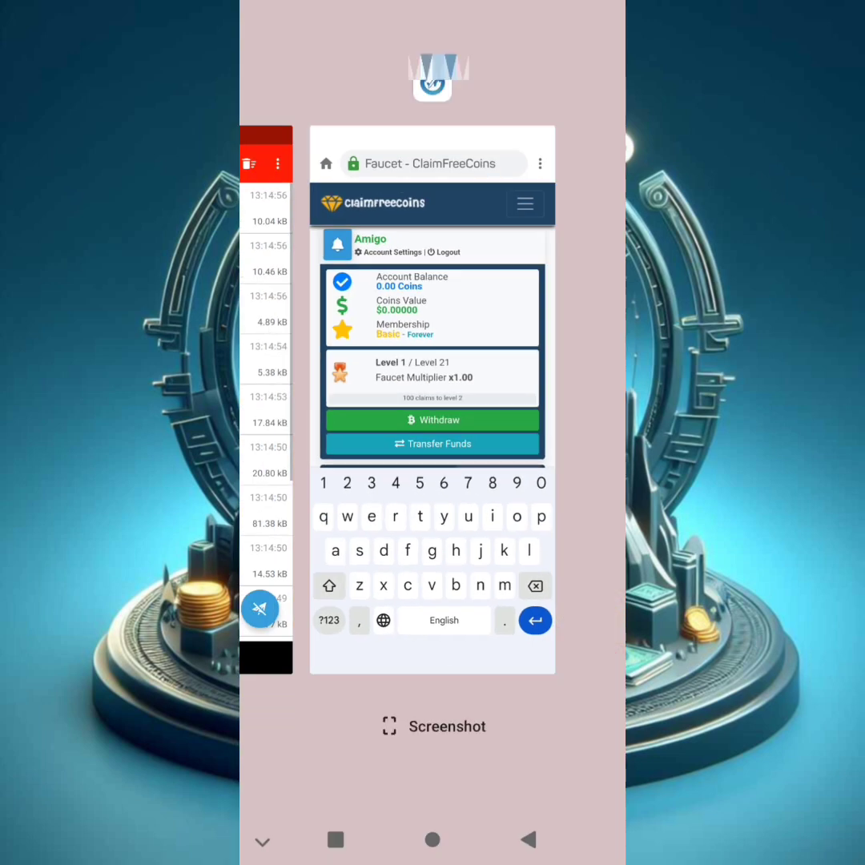
drag(258, 481, 258, 120)
drag(320, 400, 577, 401)
click(605, 360)
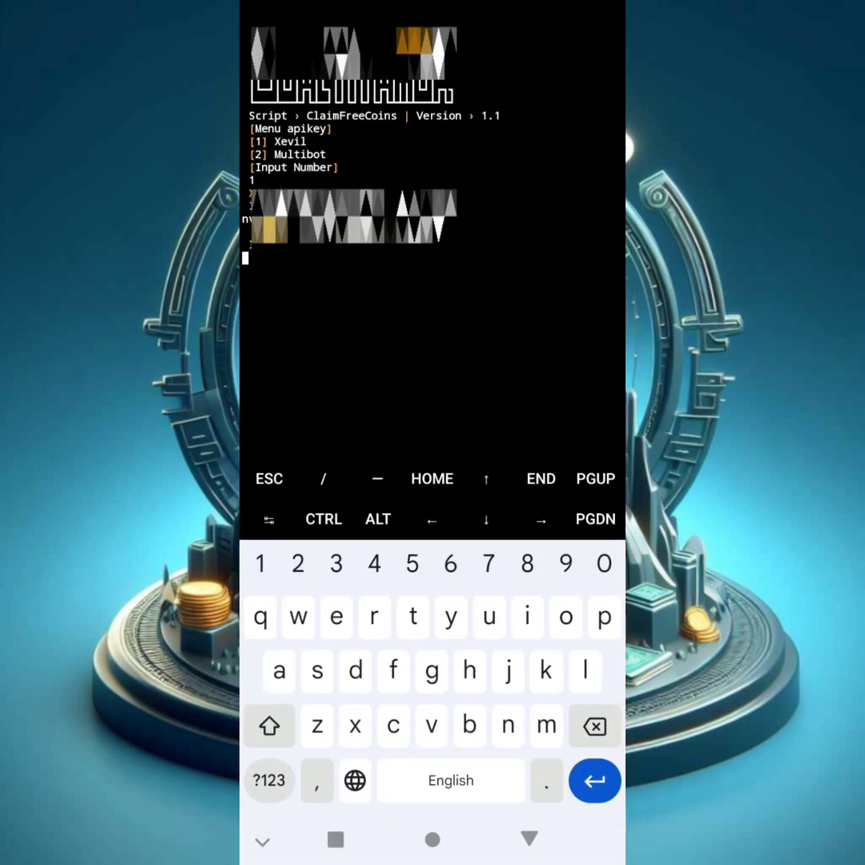
click(290, 251)
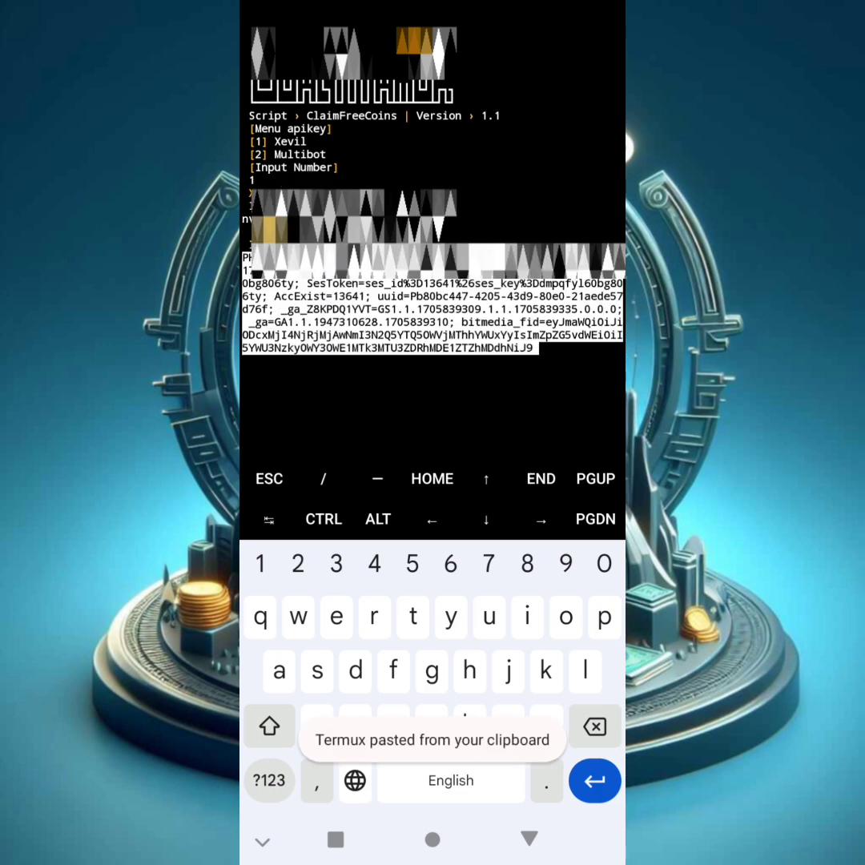
key(Return)
click(335, 840)
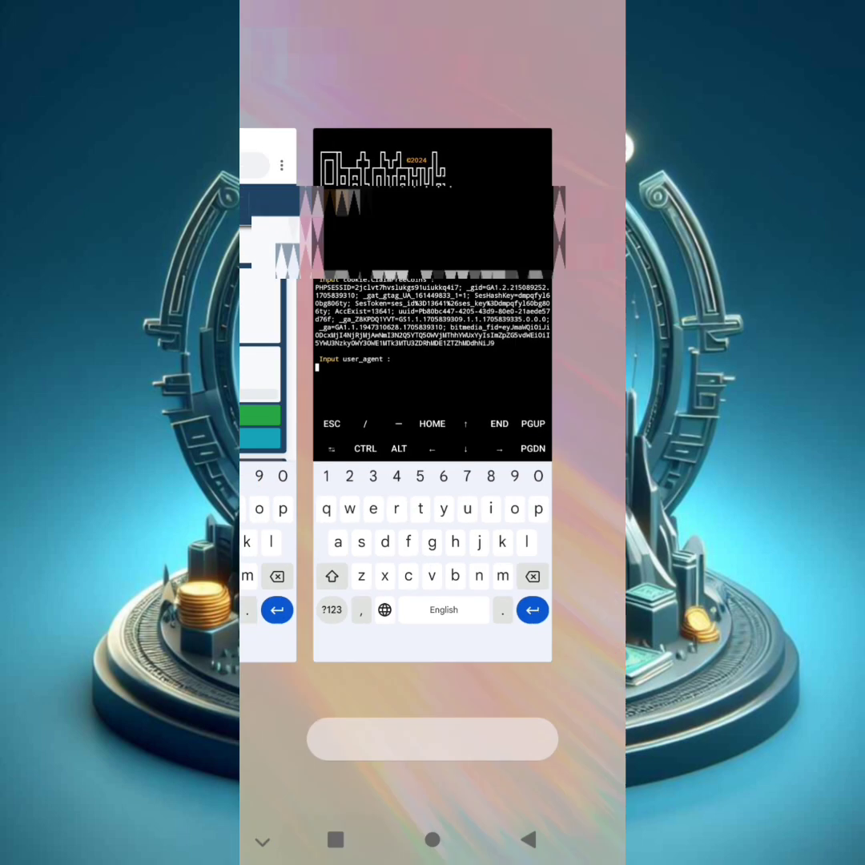
click(272, 401)
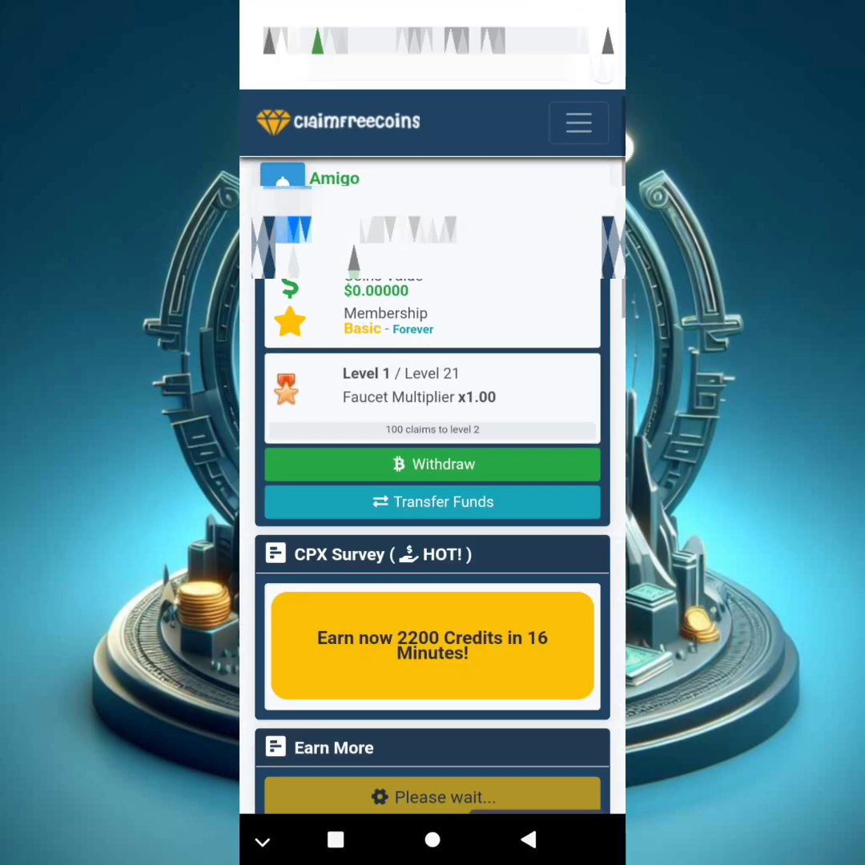
Step: Copy the Mobile user agent string from Pure browser's Settings
click(609, 44)
click(470, 429)
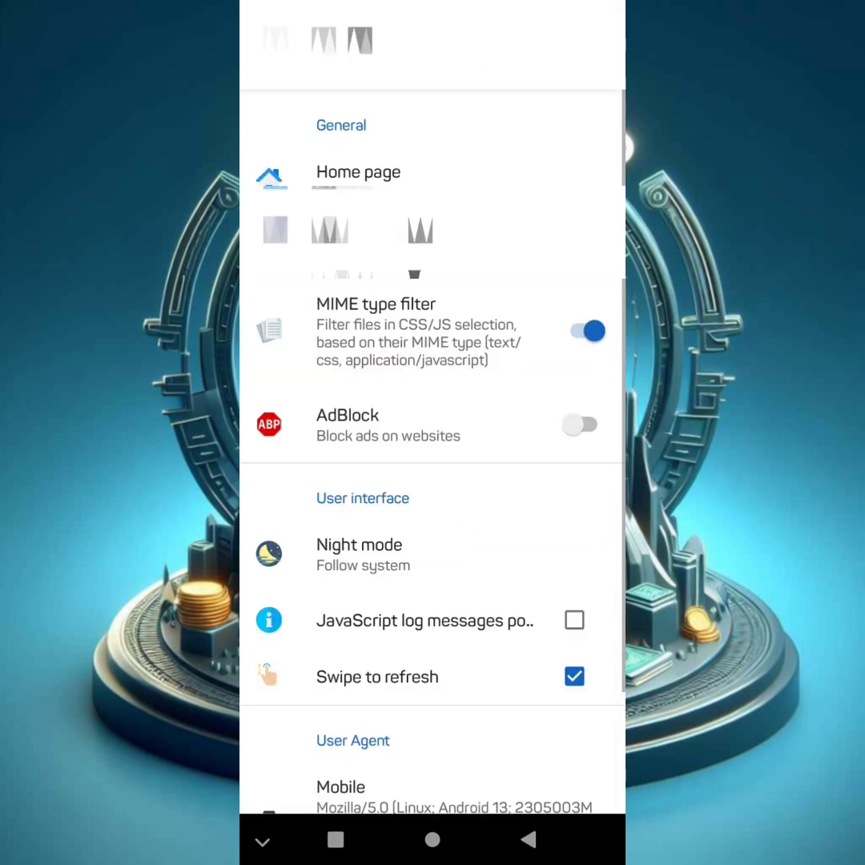
scroll(432, 433, down, 3)
click(449, 641)
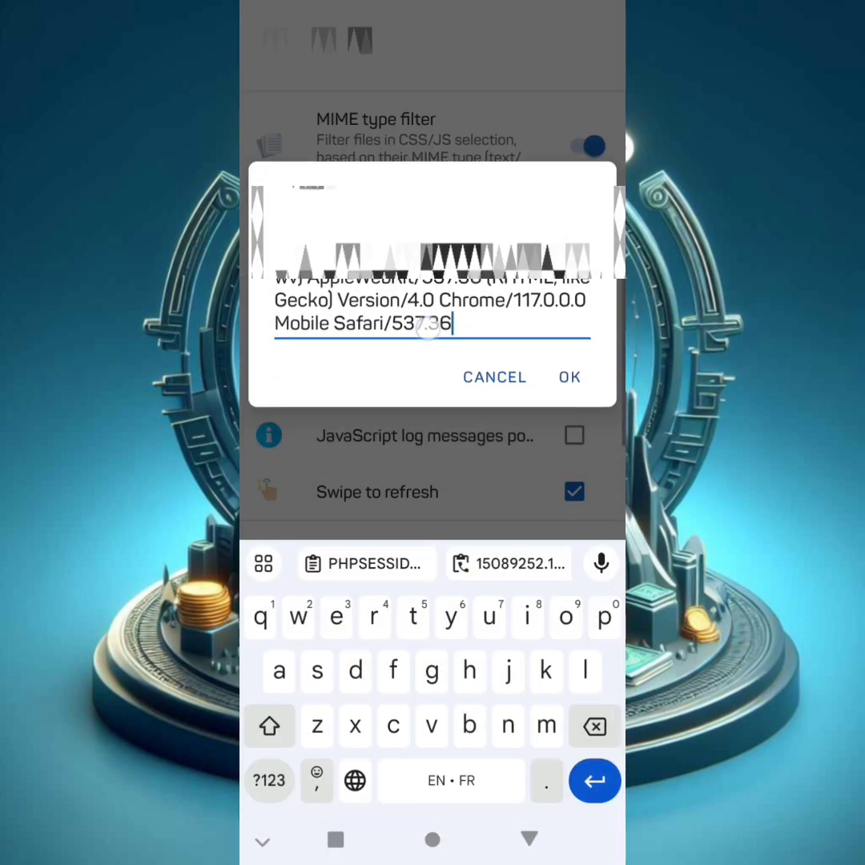
double_click(421, 323)
click(539, 402)
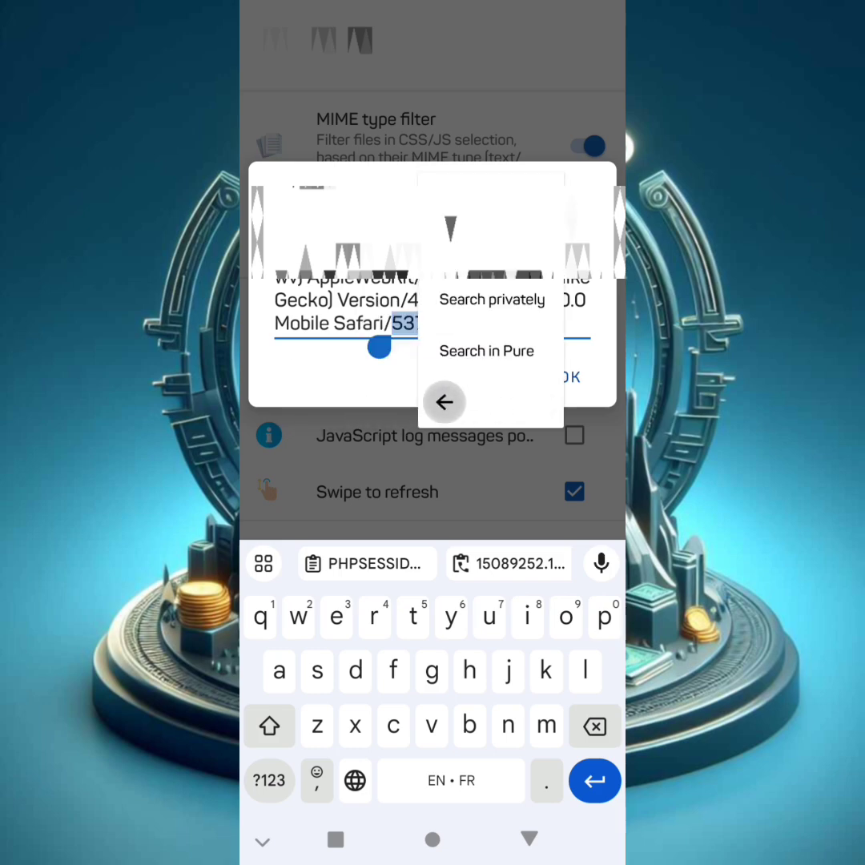
click(492, 248)
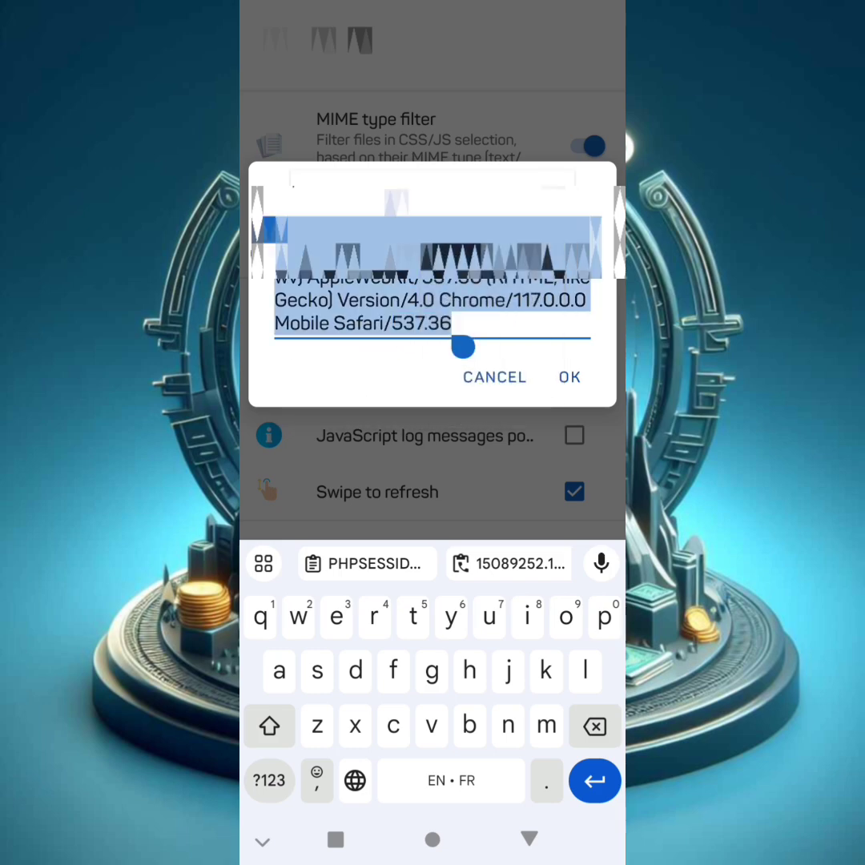
key(ctrl+c)
click(494, 377)
Step: Paste the user agent into the Termux script and submit it so processing starts
click(336, 839)
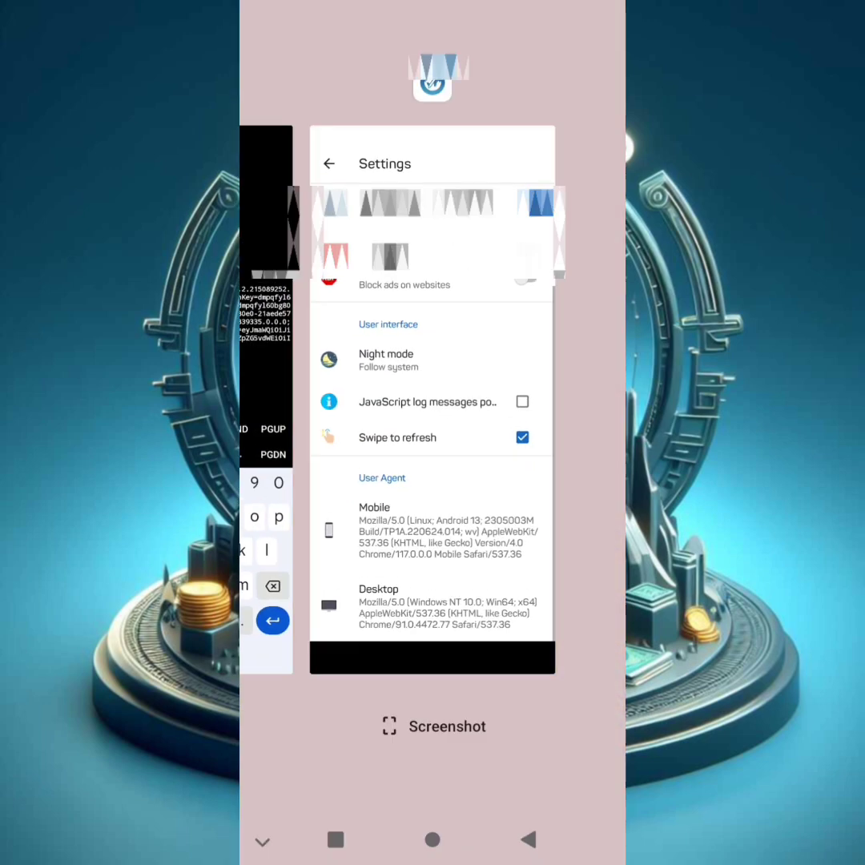
click(264, 400)
click(324, 400)
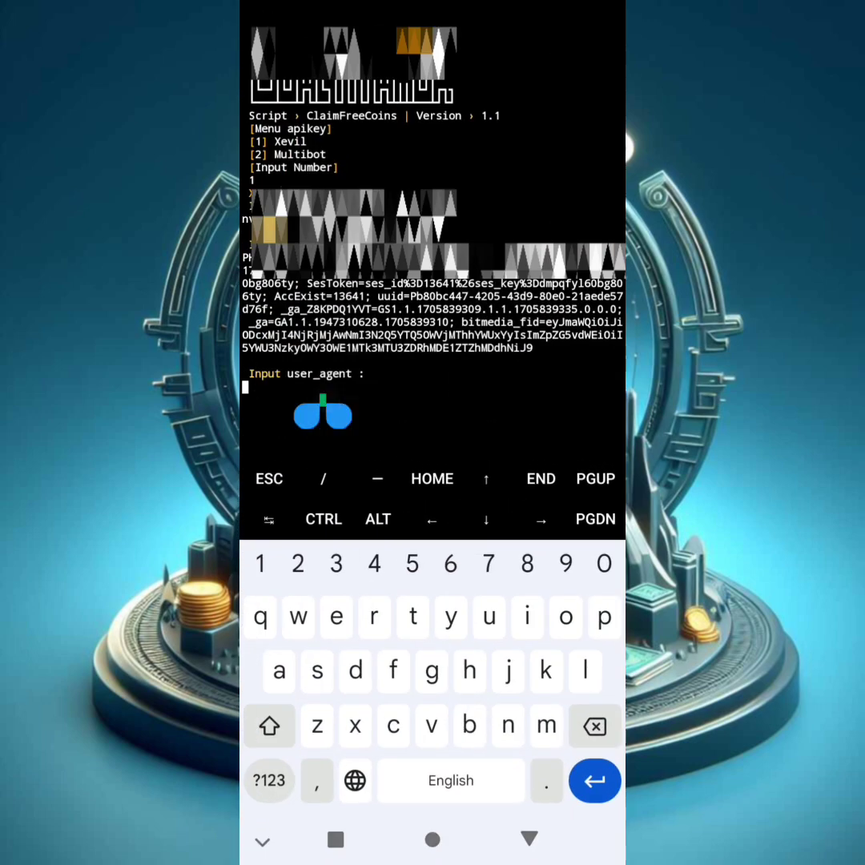
click(349, 368)
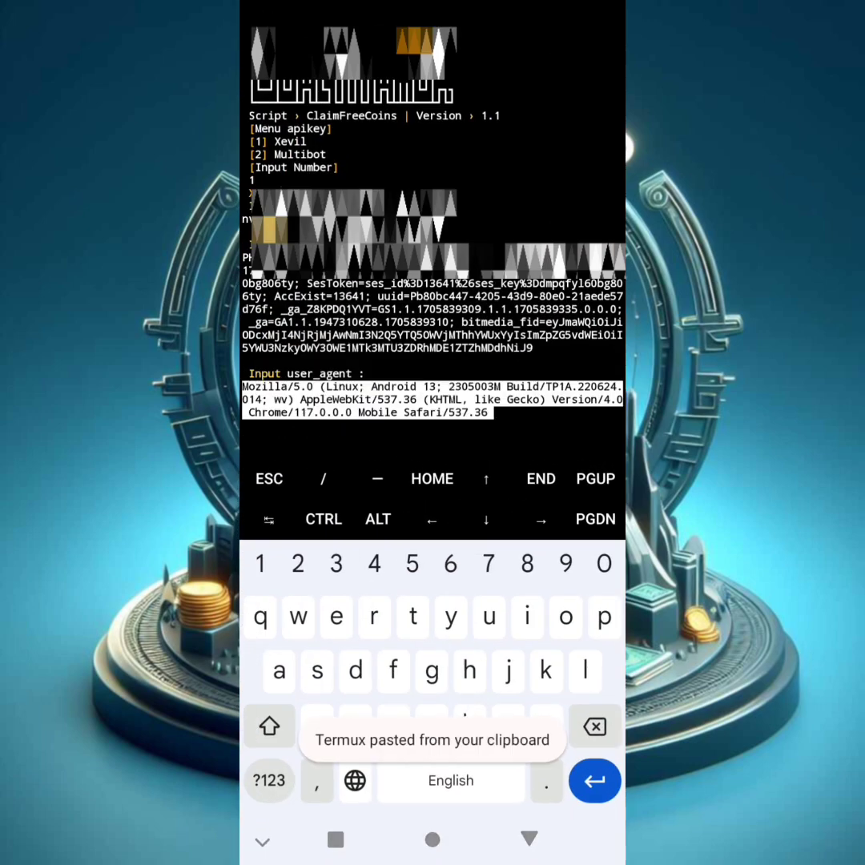
key(Return)
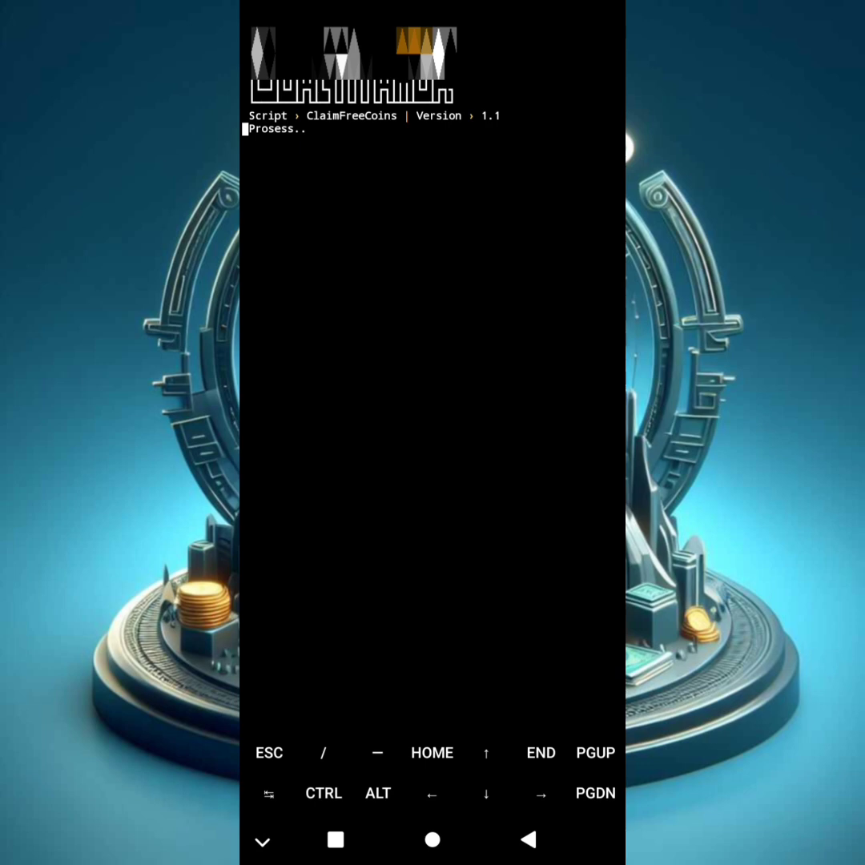